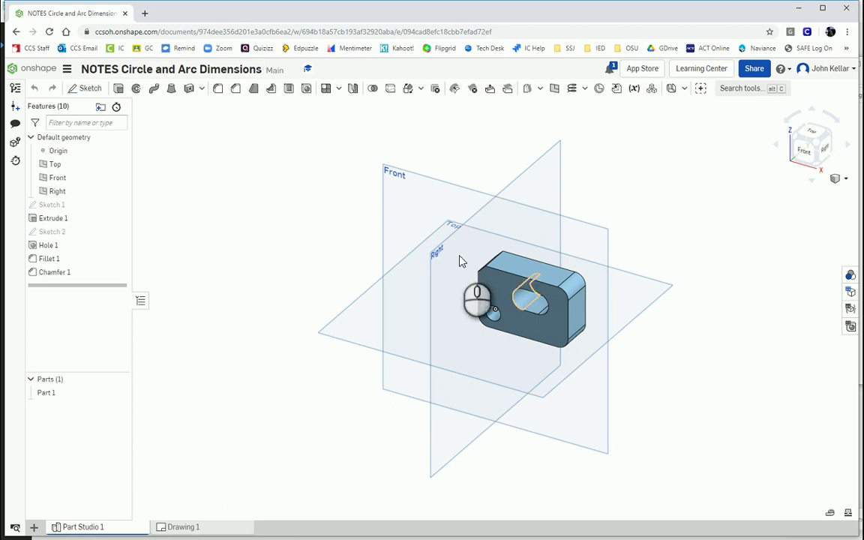
Step: Create Drawing 2 from the ANSI_A_MM.dwt template with no views
left_click(488, 349)
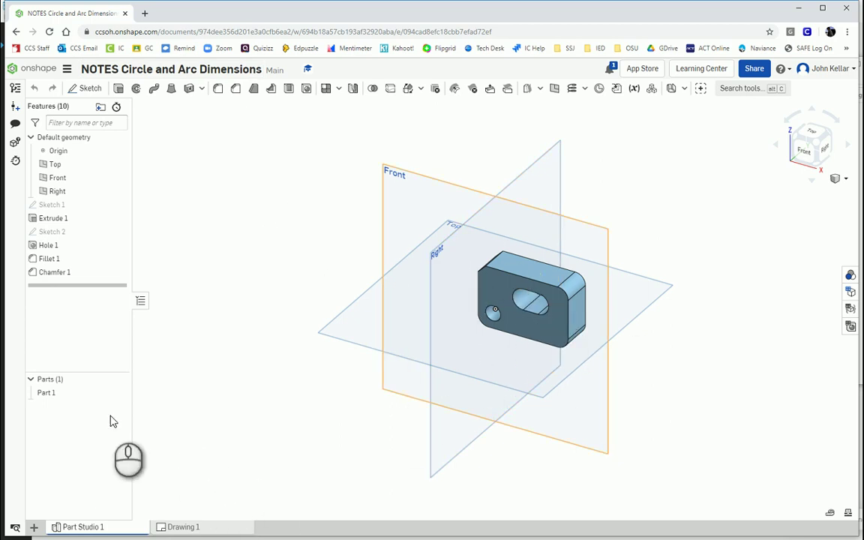
key("Escape")
left_click(34, 528)
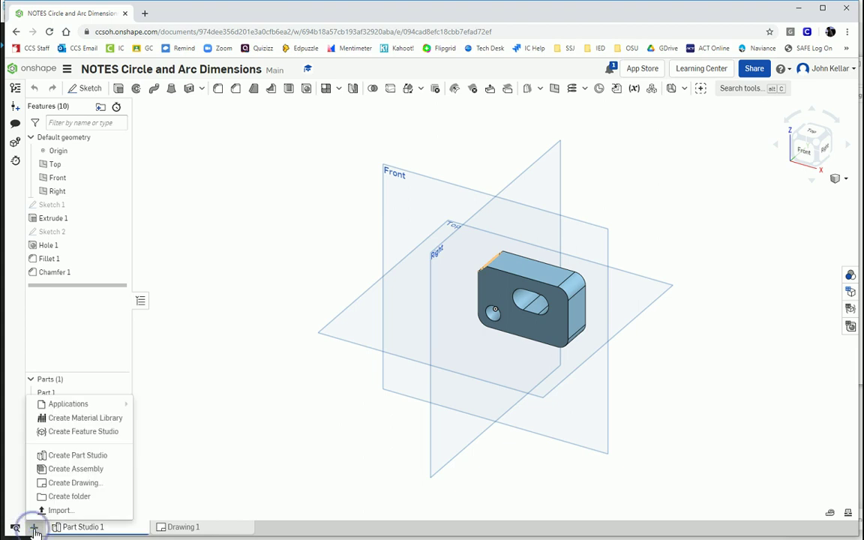
left_click(68, 483)
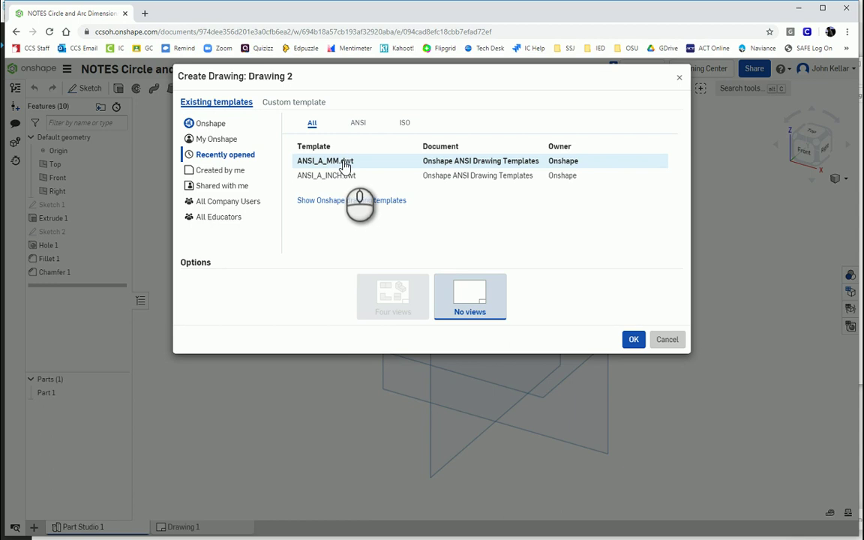
left_click(337, 167)
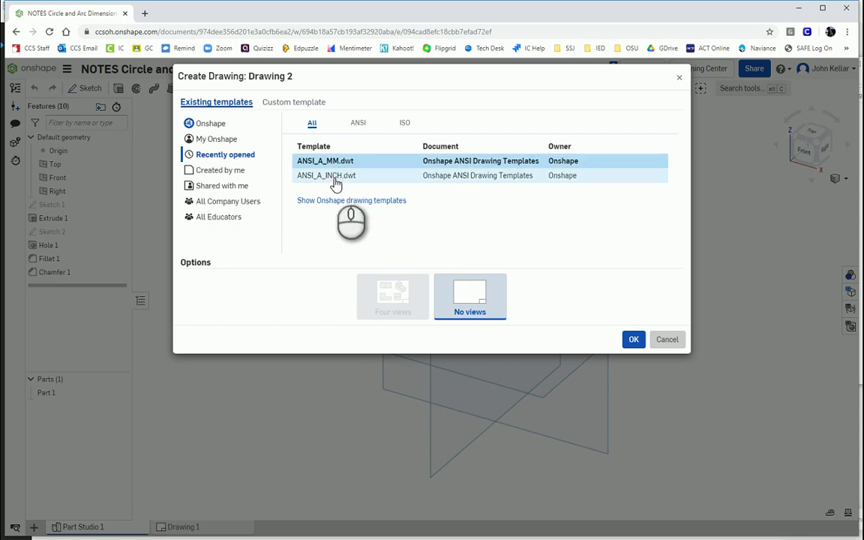
left_click(634, 340)
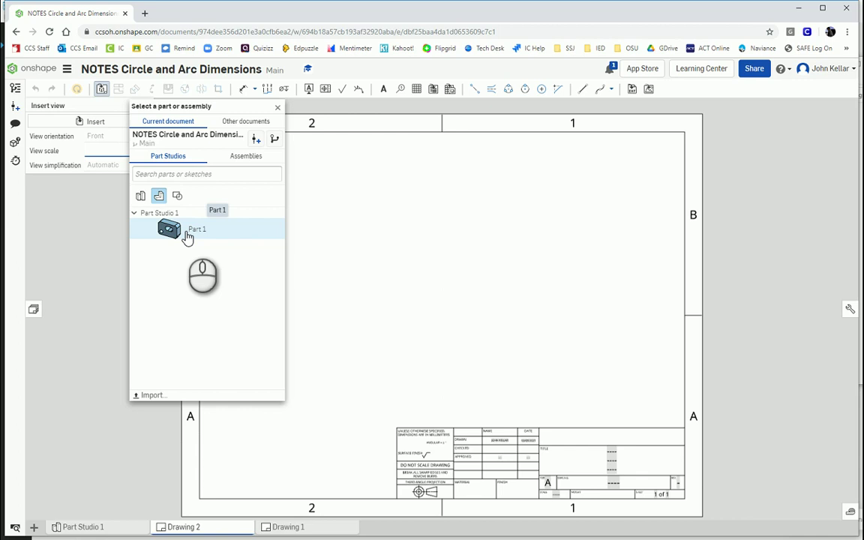
Step: Place a 1:1 base view of Part 1 at the lower left of the sheet
left_click(186, 232)
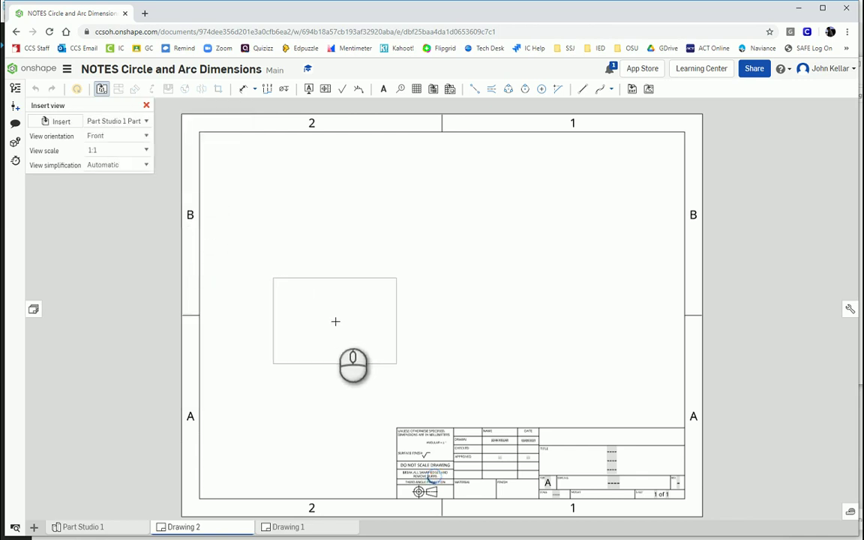
left_click(335, 321)
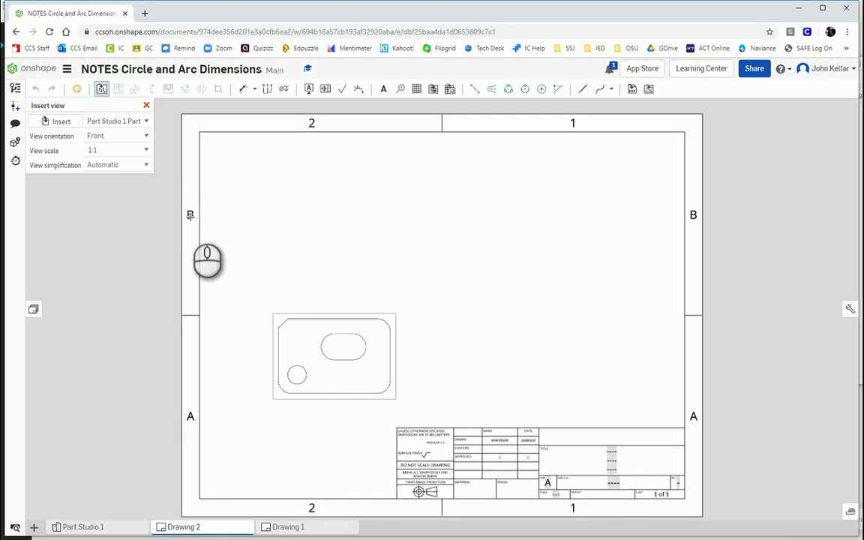
left_click(133, 139)
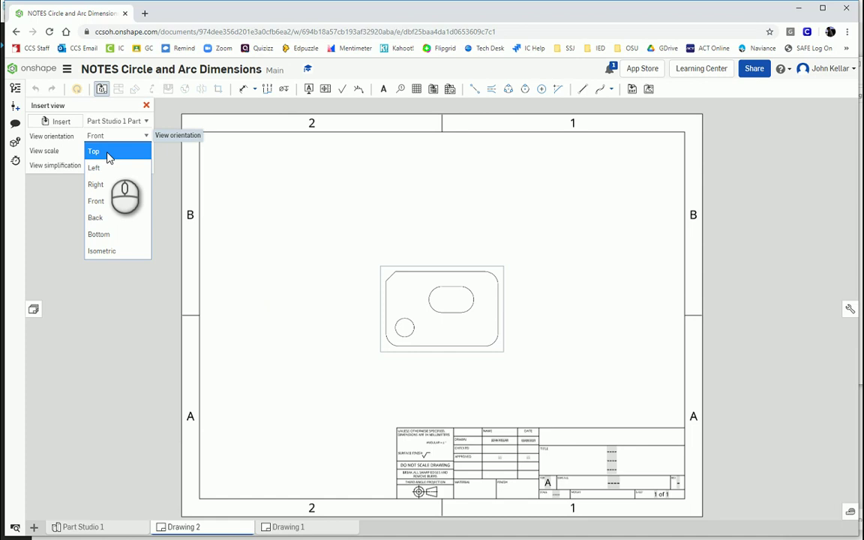
left_click(337, 345)
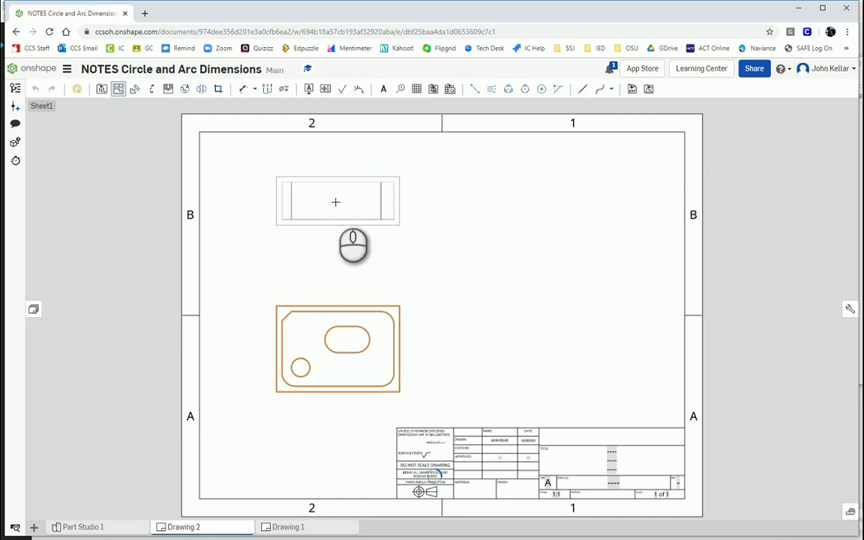
Step: Project the top view above the base view, then add and discard a trial Right view
left_click(336, 202)
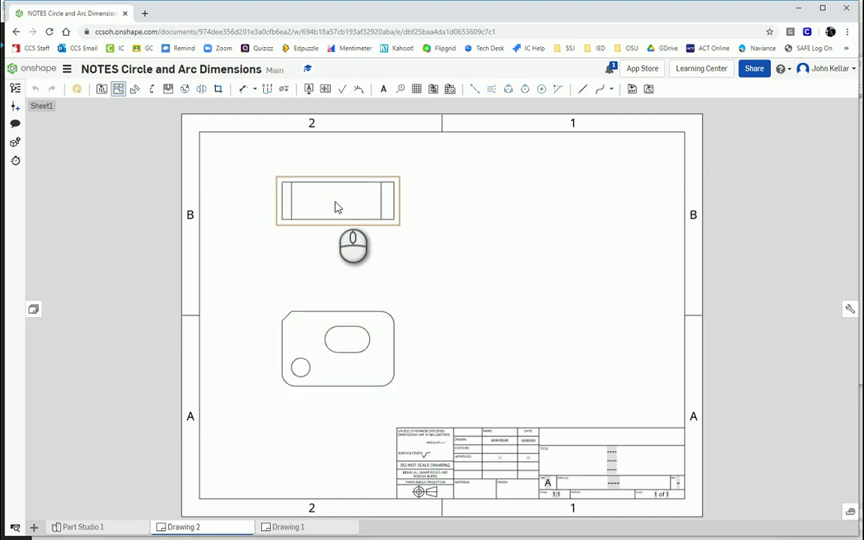
left_click(104, 90)
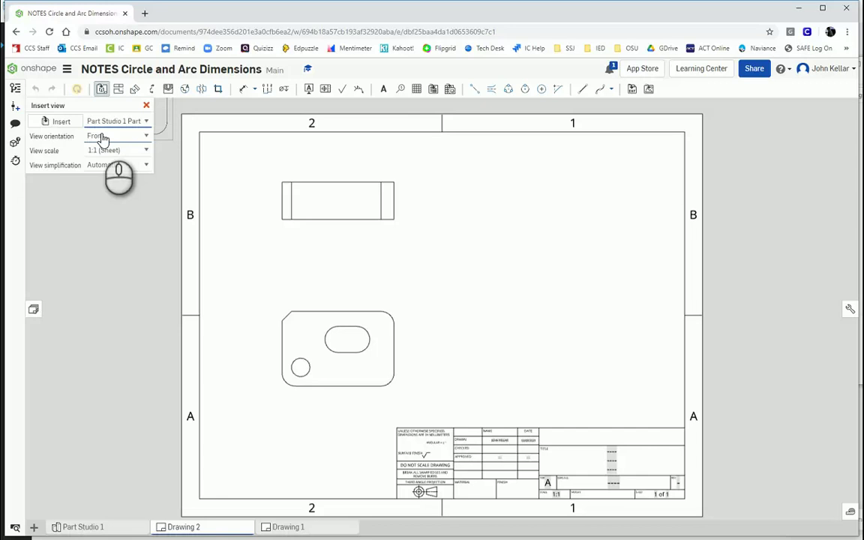
left_click(107, 136)
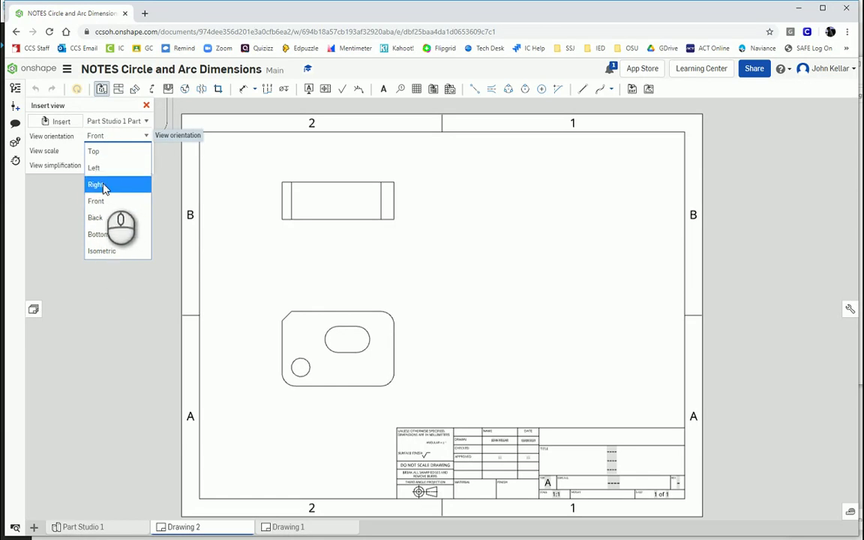
left_click(102, 185)
left_click(569, 380)
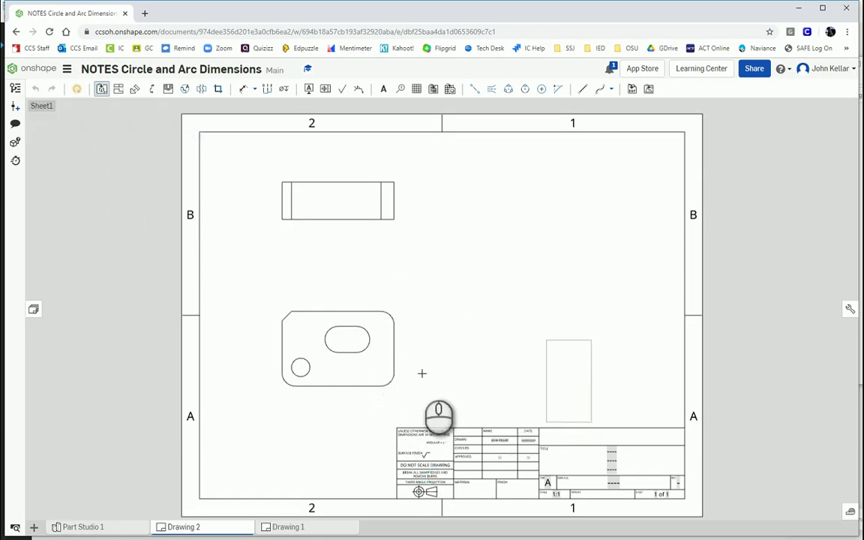
left_click(575, 355)
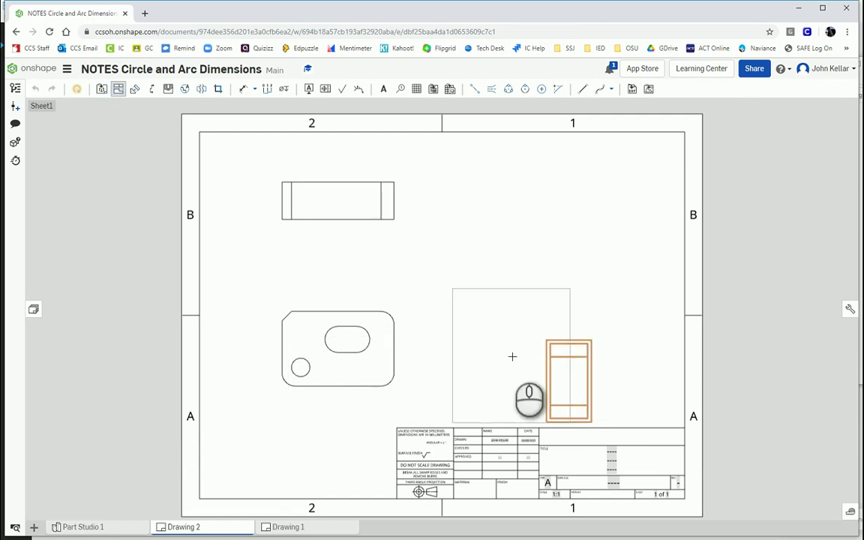
key("Escape")
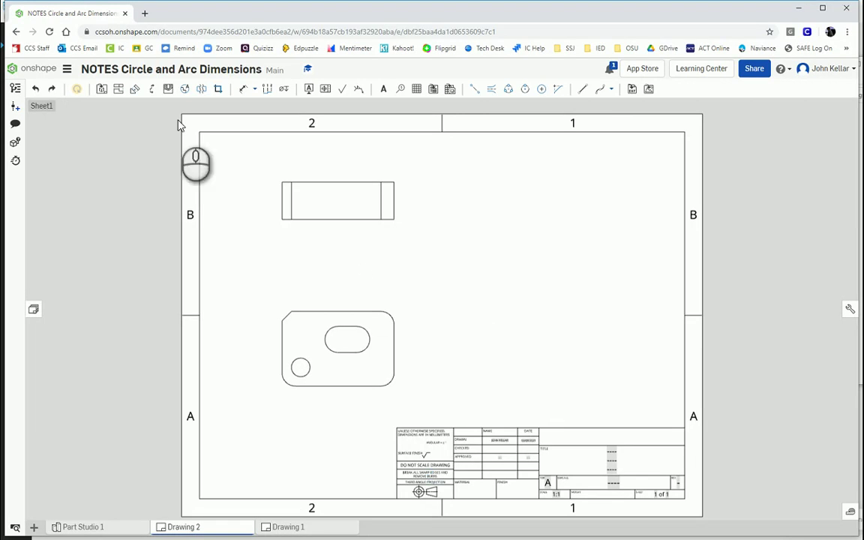
Step: Project an isometric view from the front view to the sheet's upper right
left_click(120, 89)
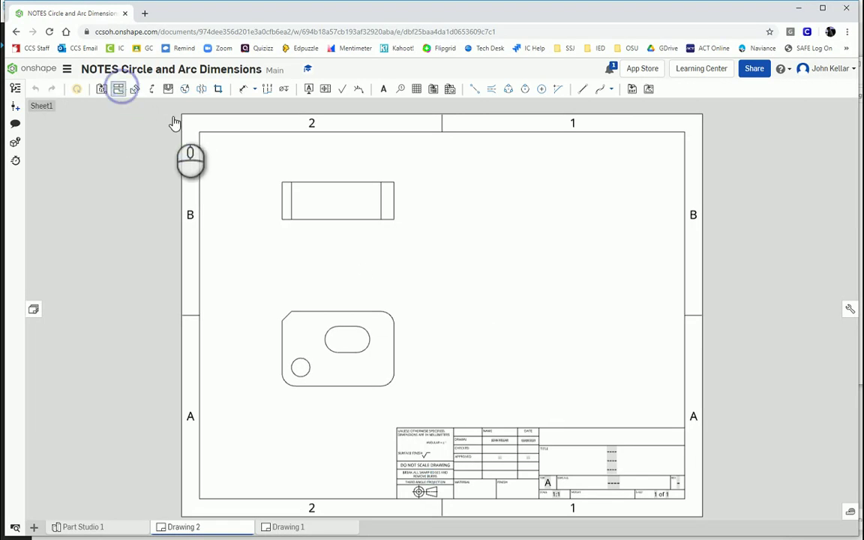
left_click(370, 340)
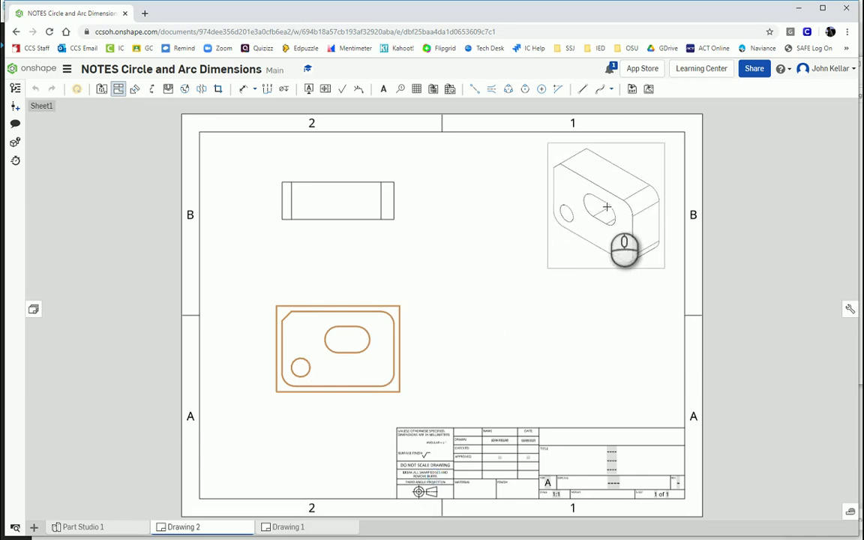
left_click(607, 207)
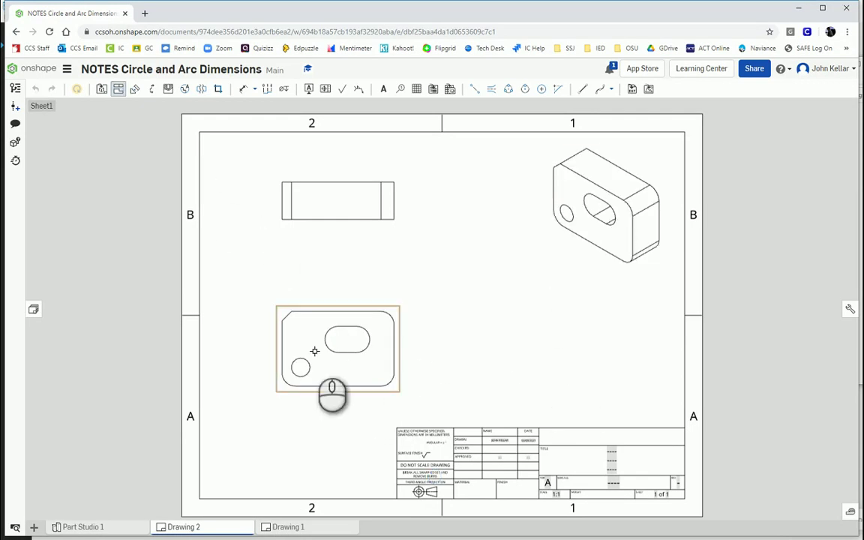
left_click(340, 362)
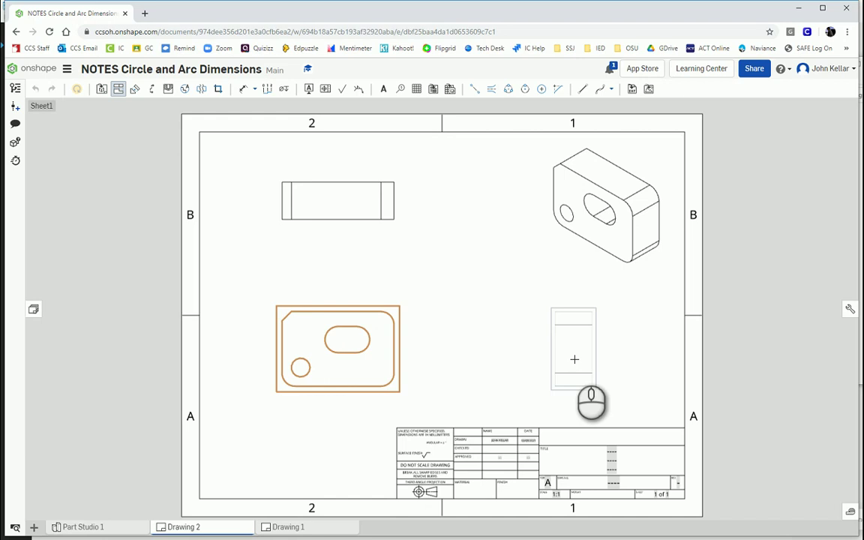
key("Escape")
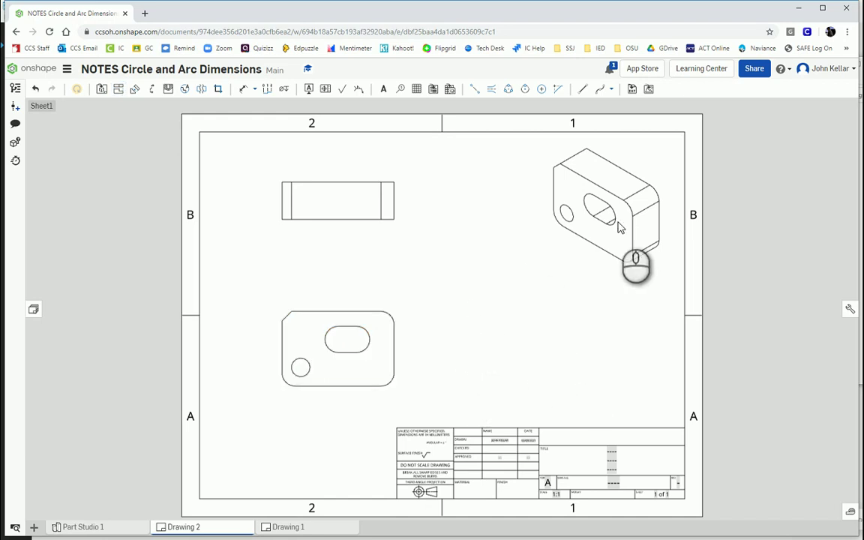
Step: Switch the isometric view of Part 1 to a shaded display
right_click(569, 253)
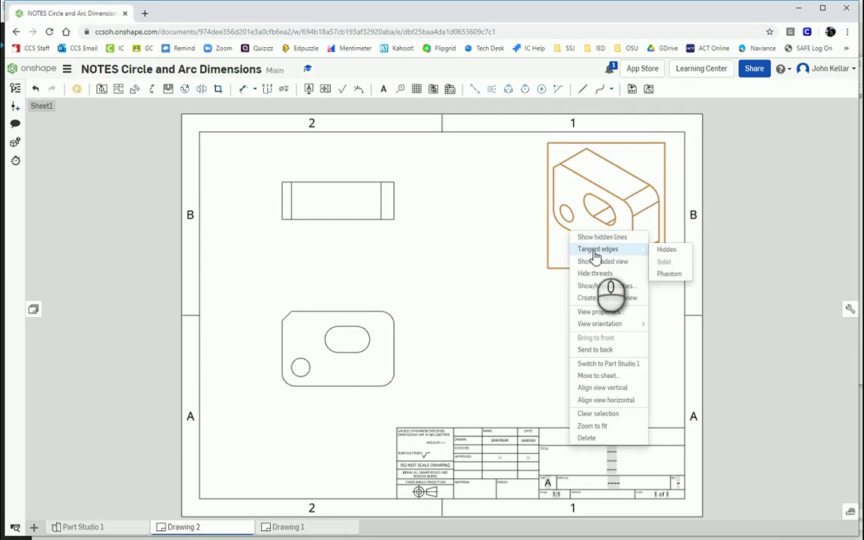
left_click(603, 262)
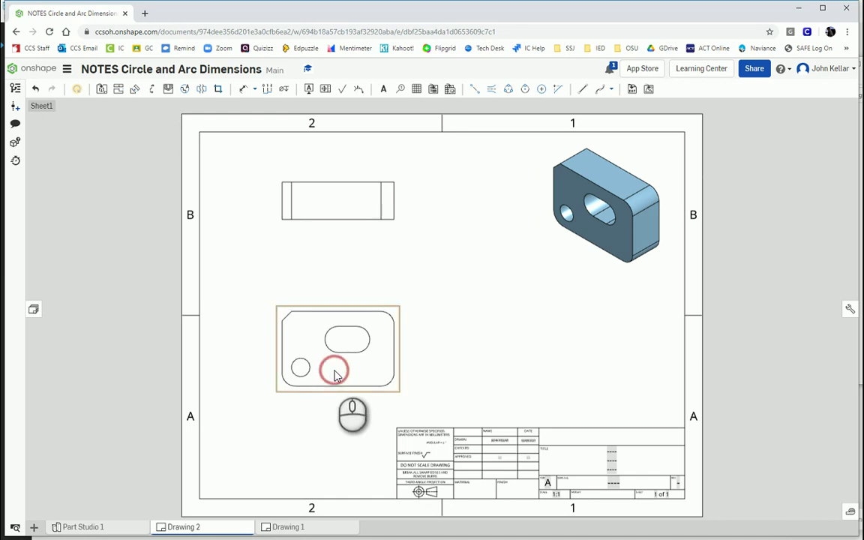
right_click(335, 375)
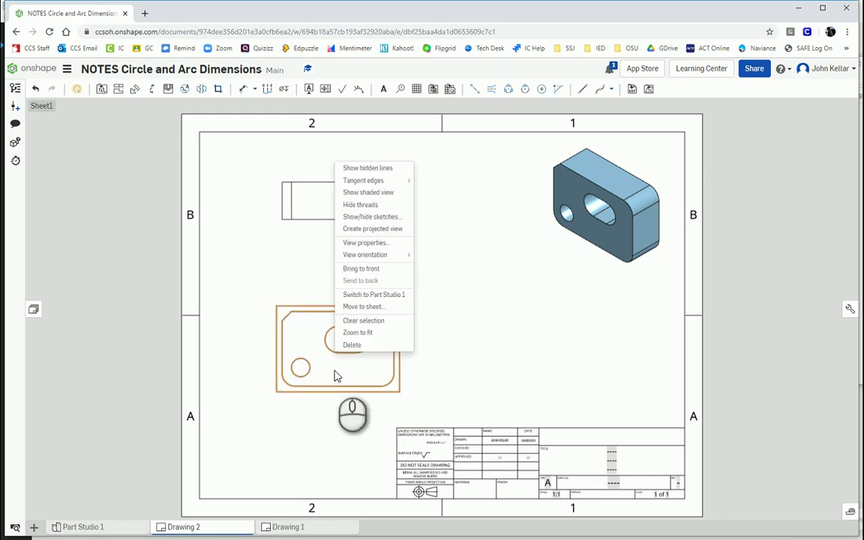
left_click(373, 244)
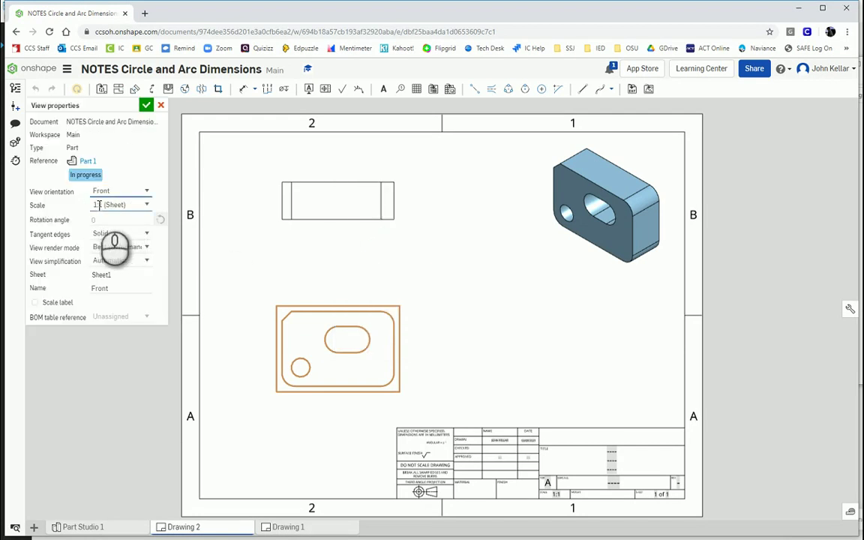
left_click(160, 107)
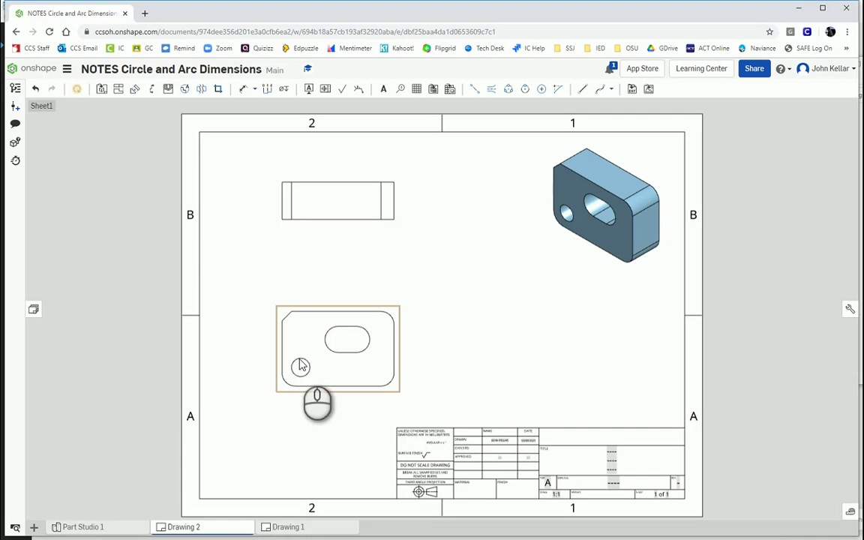
Step: Place center marks on the small hole, both slot ends and the bottom-right rounded corner
left_click(544, 91)
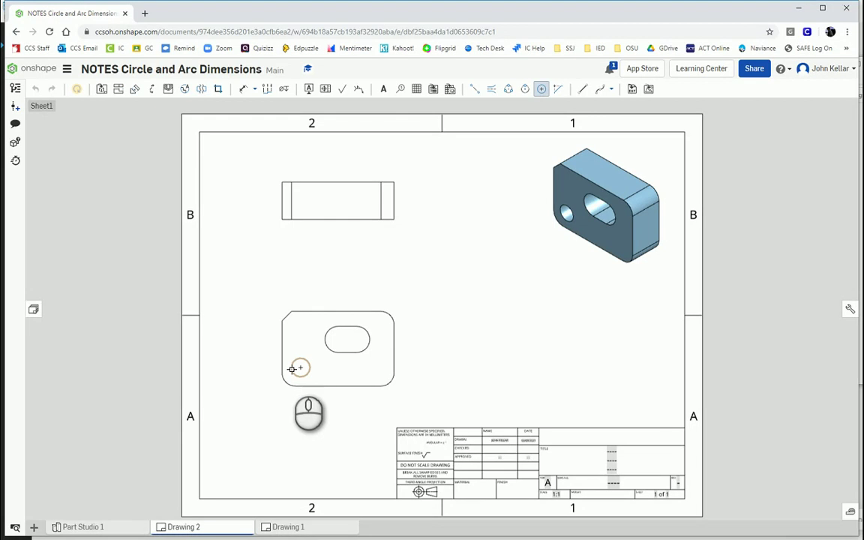
left_click(307, 362)
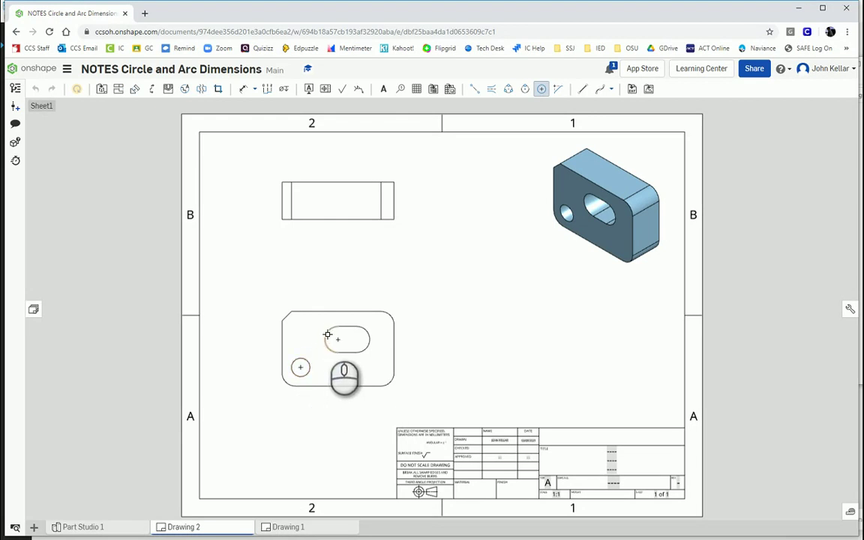
left_click(369, 341)
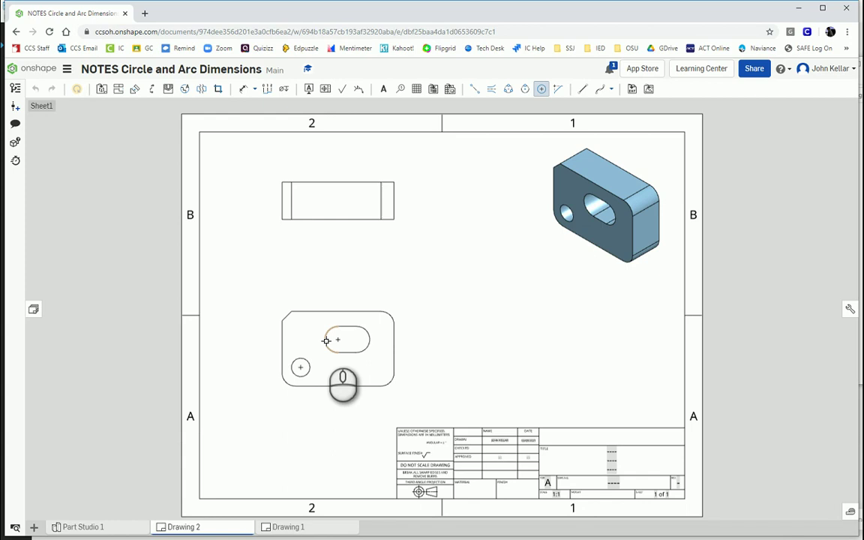
left_click(326, 341)
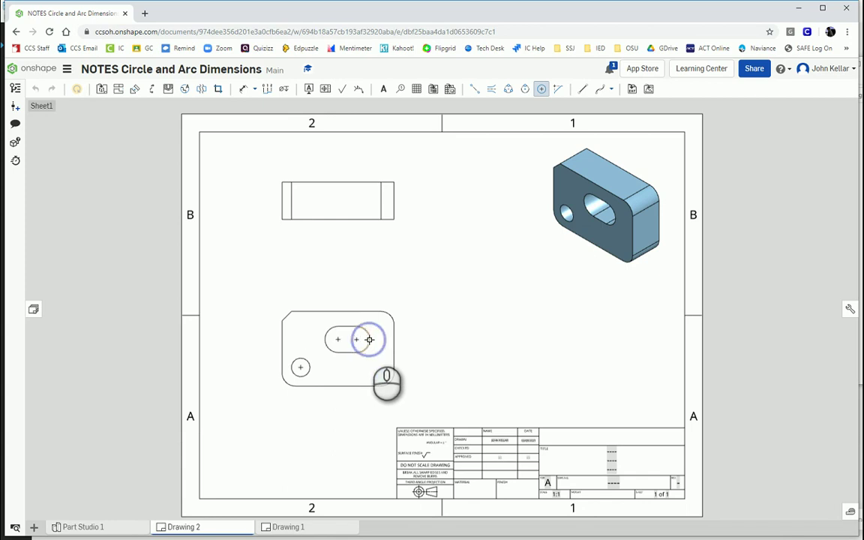
left_click(390, 381)
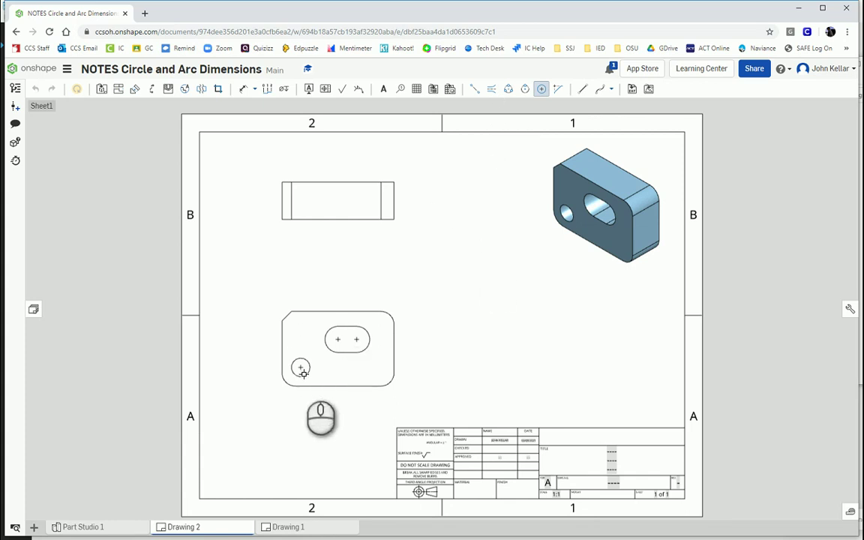
Step: Dimension the small hole as Ø10 and the slot's right end as R7
left_click(244, 90)
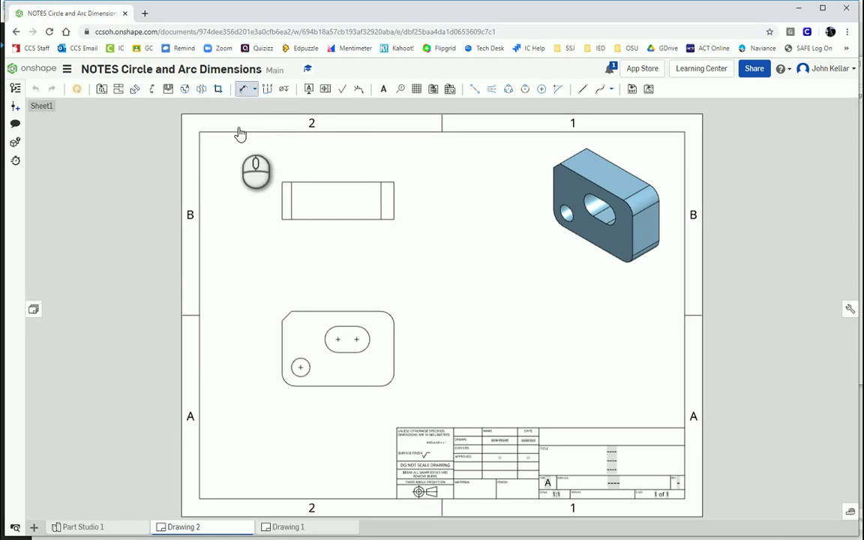
left_click(302, 375)
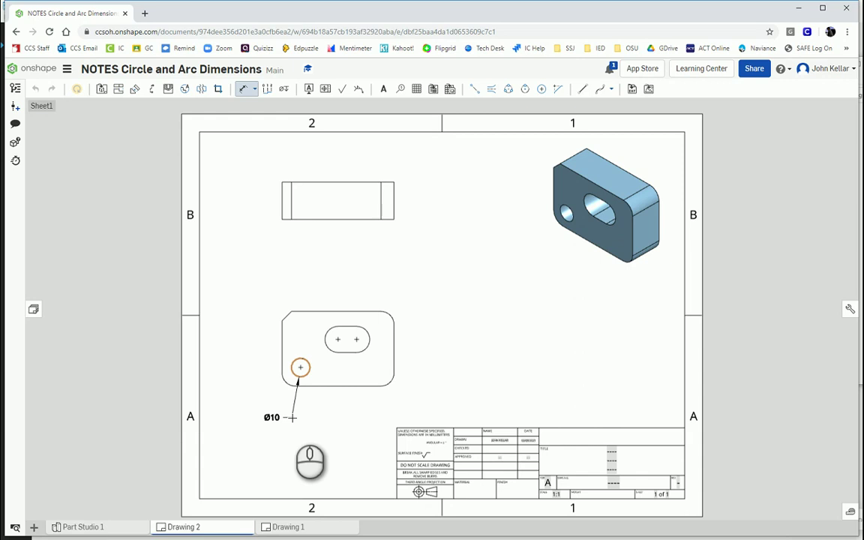
left_click(292, 418)
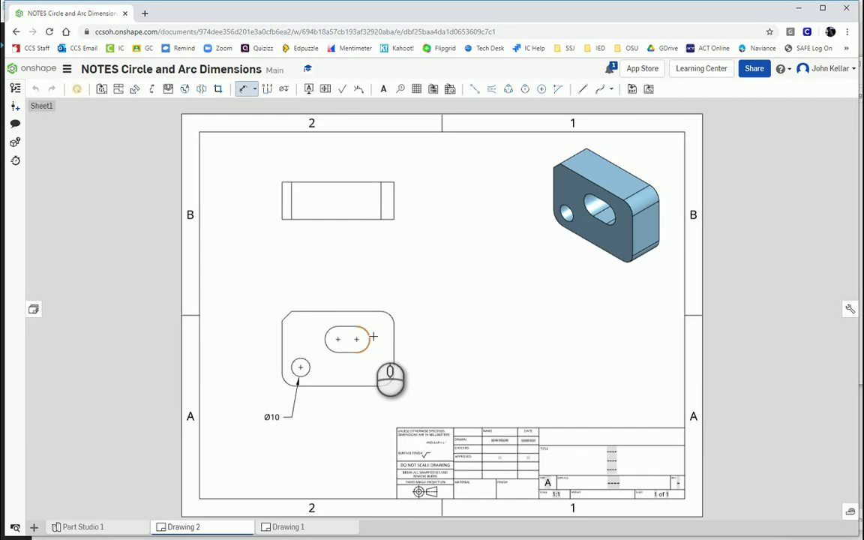
left_click(367, 339)
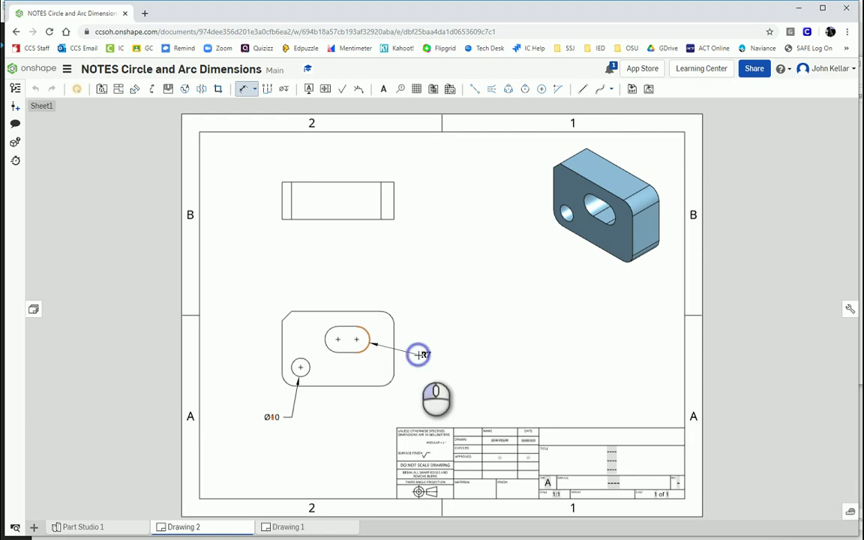
left_click(418, 355)
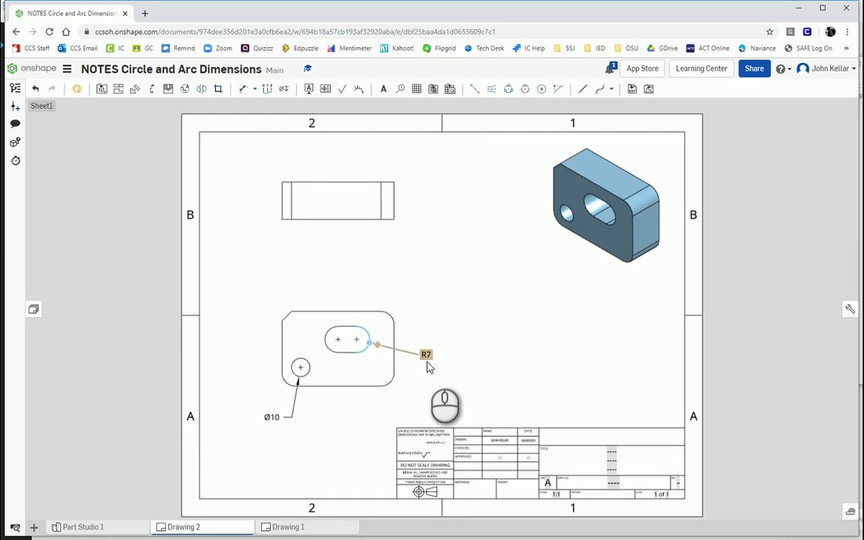
key("Escape")
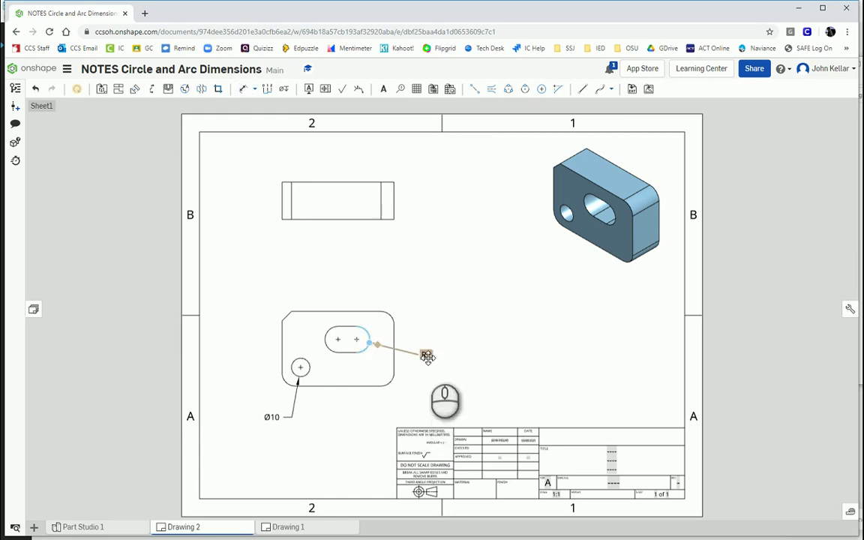
Step: Add the TYP suffix to the slot's R7 dimension
left_click(425, 354)
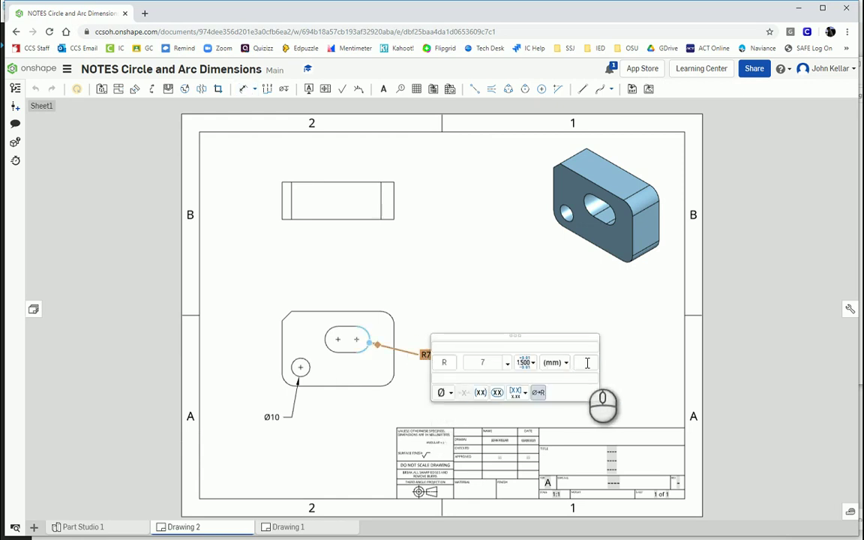
left_click(584, 363)
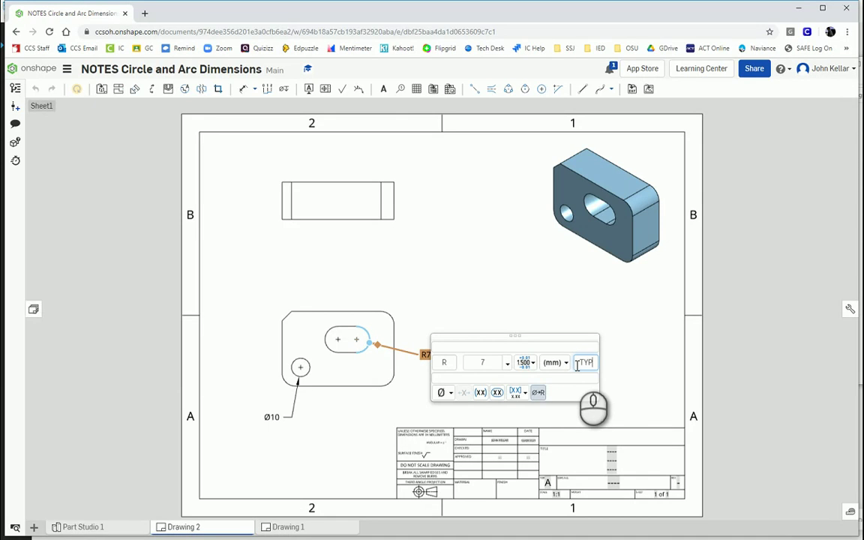
left_click(622, 385)
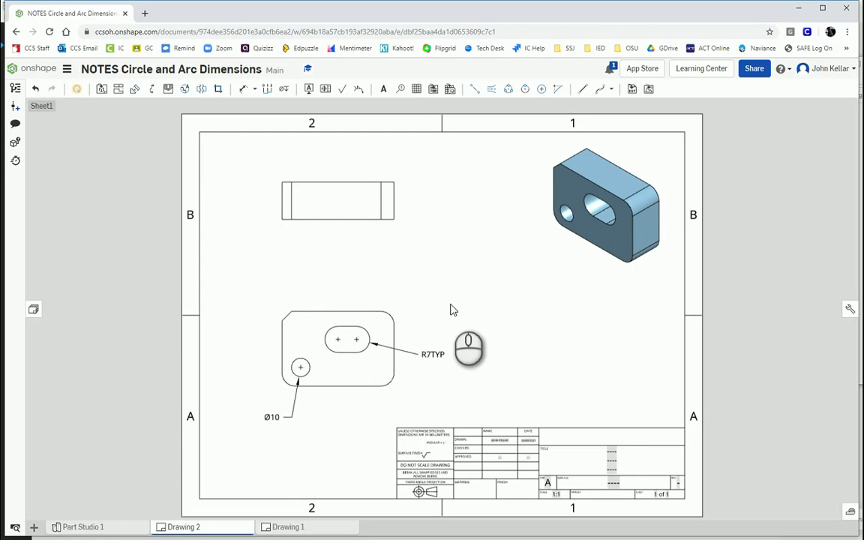
Step: Add an R7 radius to the lower-right corner and append the TYP suffix
key("d")
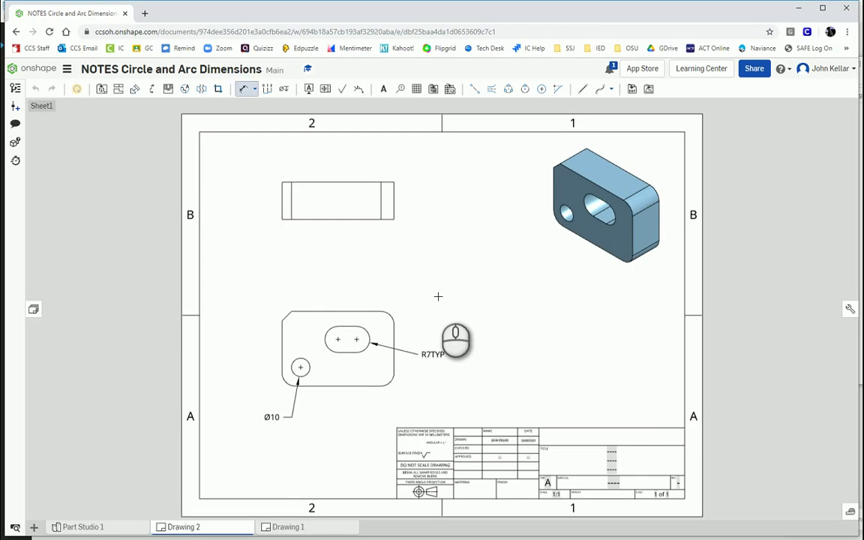
left_click(390, 382)
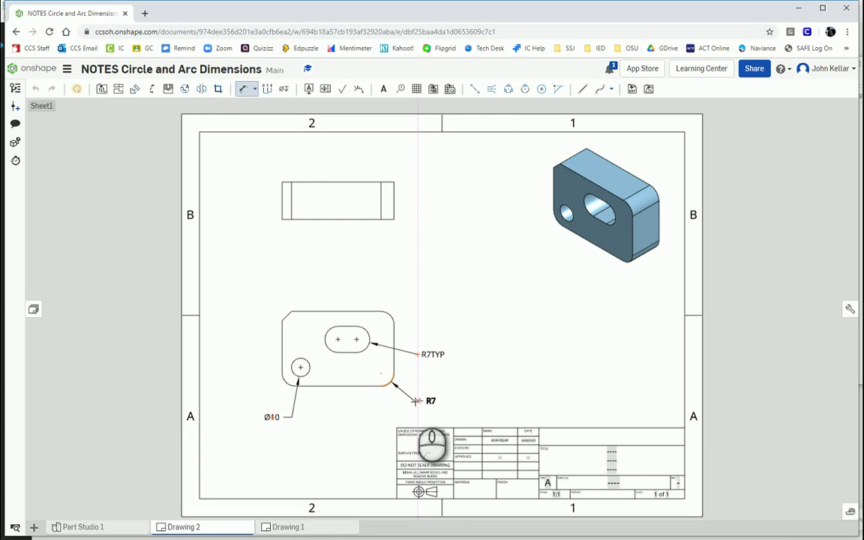
left_click(414, 401)
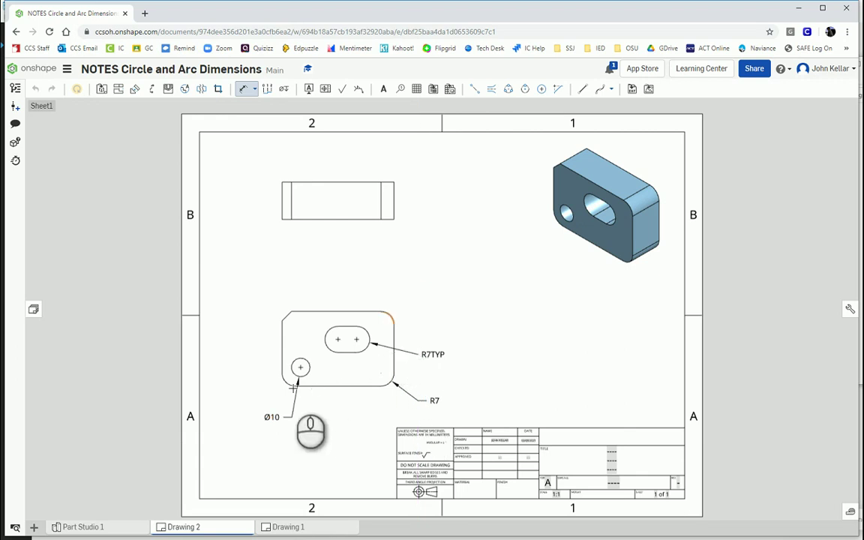
key("Escape")
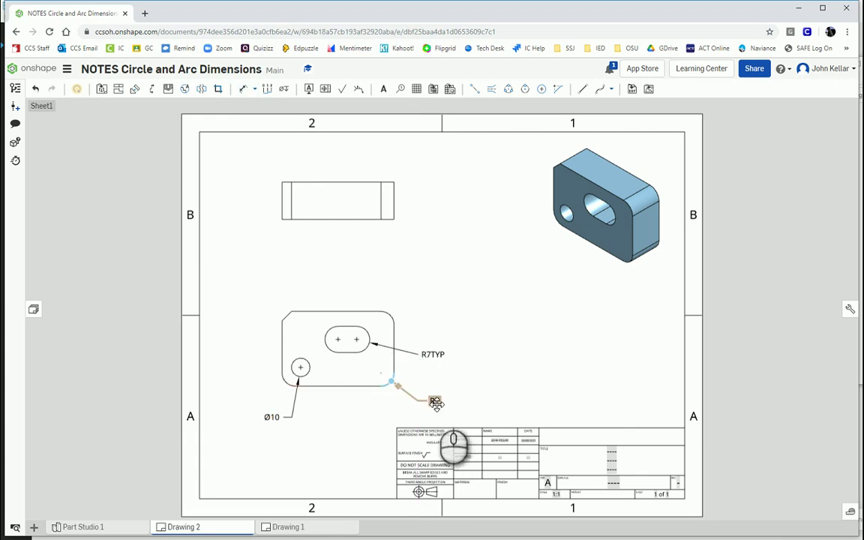
double_click(435, 402)
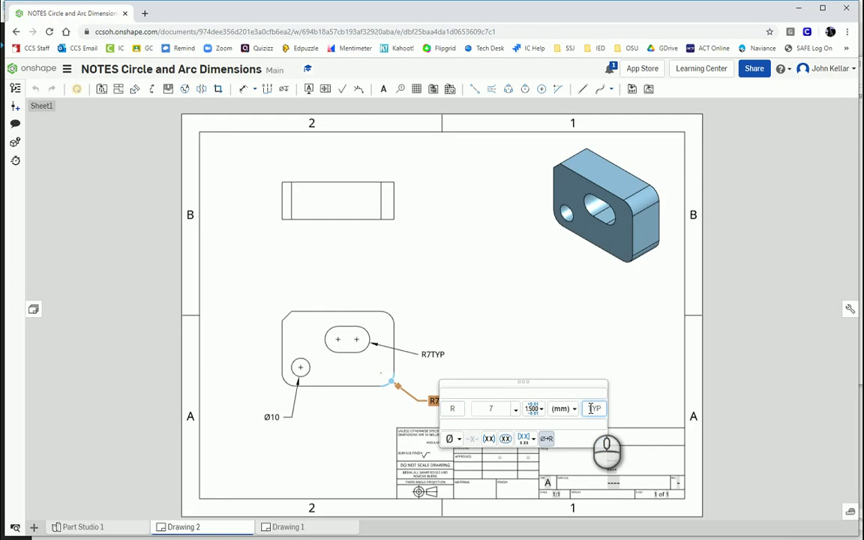
left_click(591, 408)
type("TYP")
left_click(635, 403)
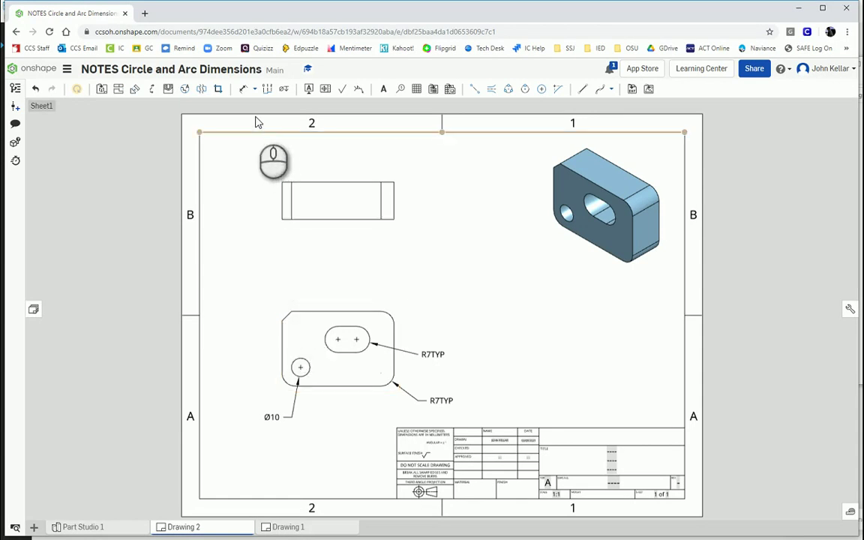
Step: Add a 5 X 45.0° chamfer dimension to the top-left corner, label placed up-left
left_click(256, 89)
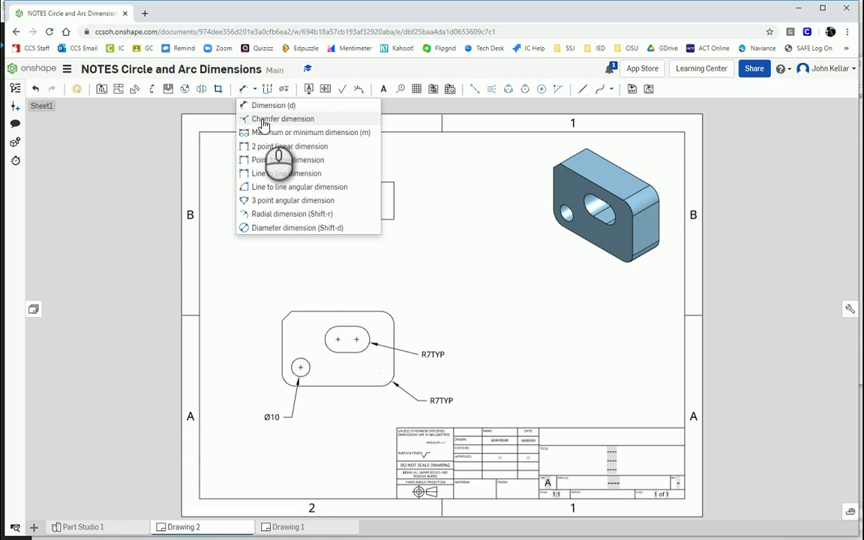
left_click(264, 120)
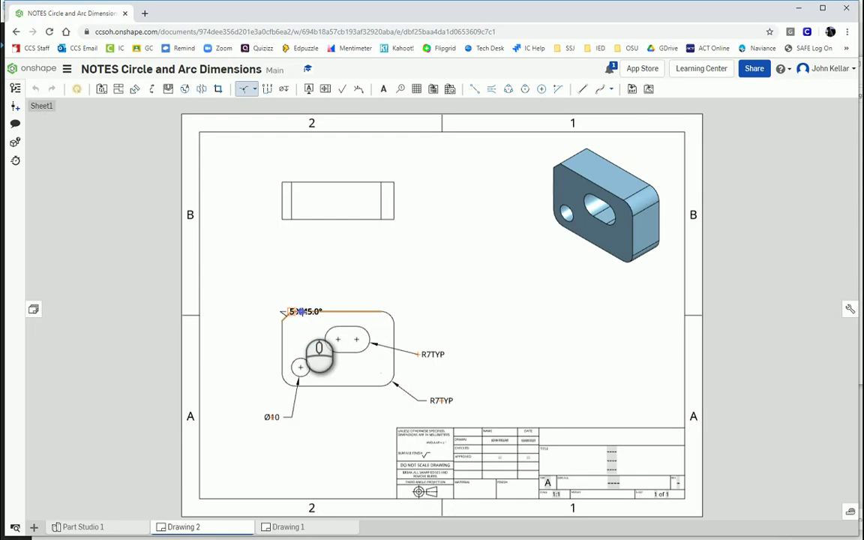
left_click(289, 288)
left_click_drag(288, 286, 241, 289)
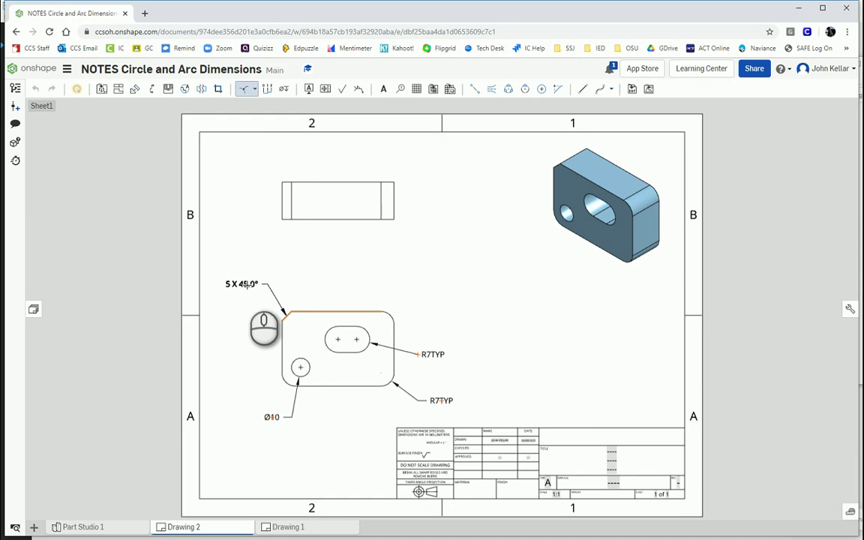
left_click(248, 283)
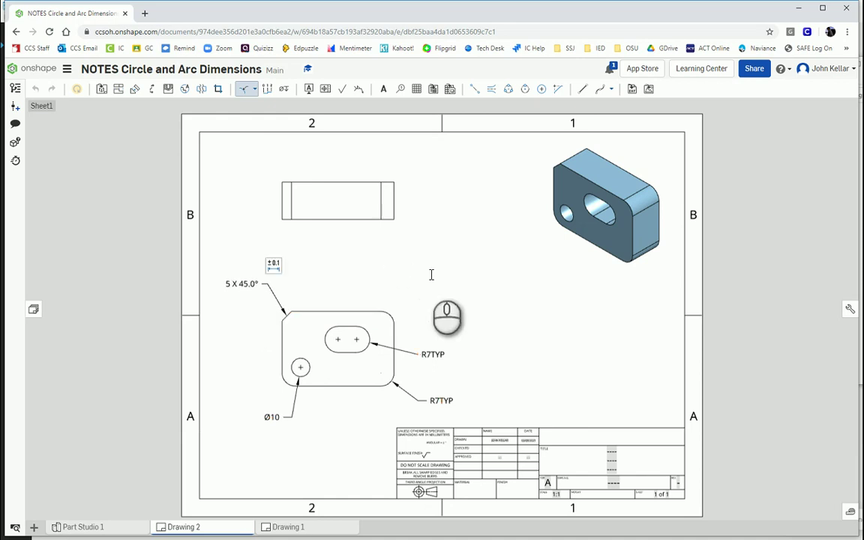
left_click(567, 383)
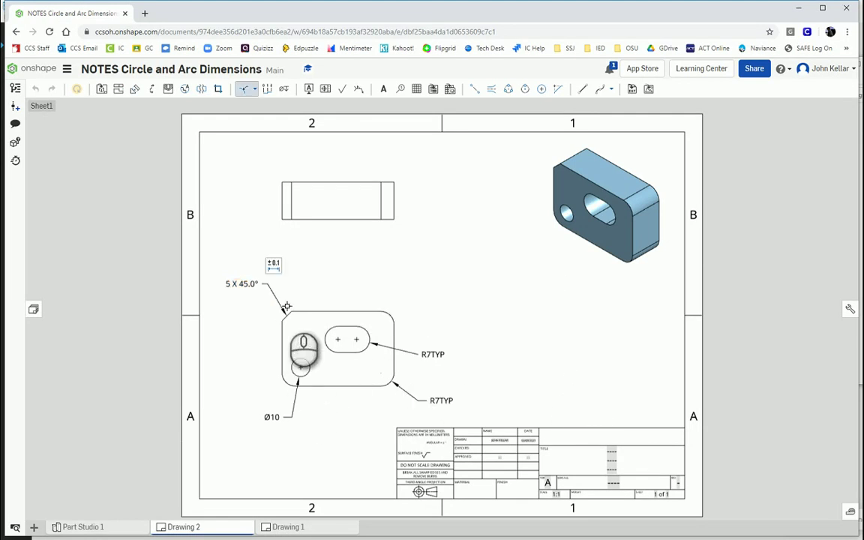
left_click(300, 369)
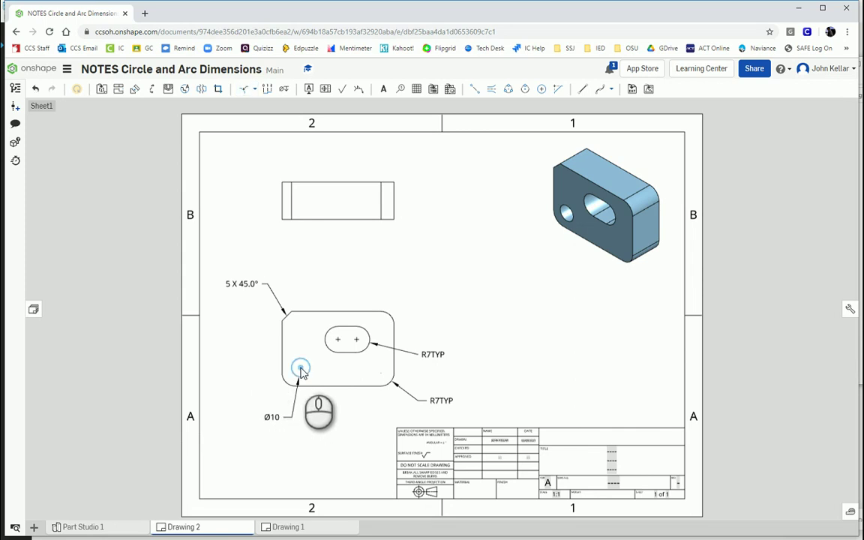
Step: Add ordinate width dimensions 0, 10, 30, 40 and 60 from the chamfer corner
left_click(269, 89)
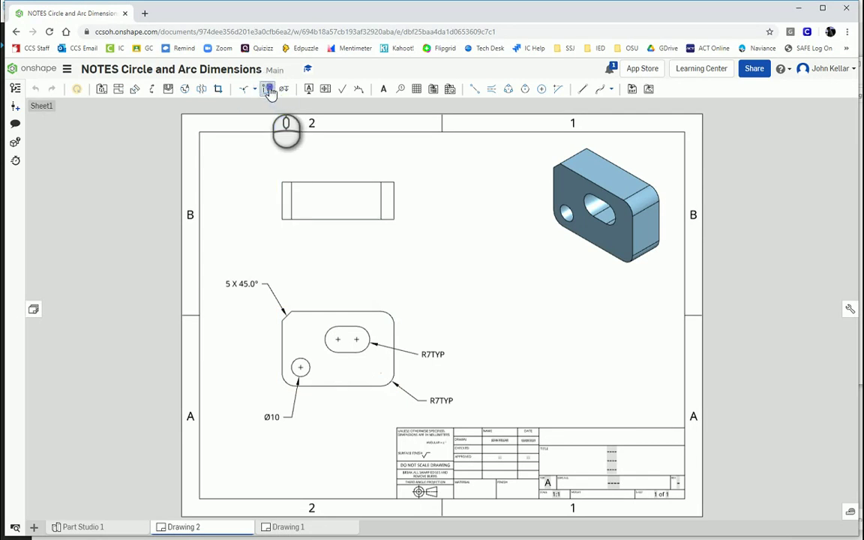
left_click(294, 385)
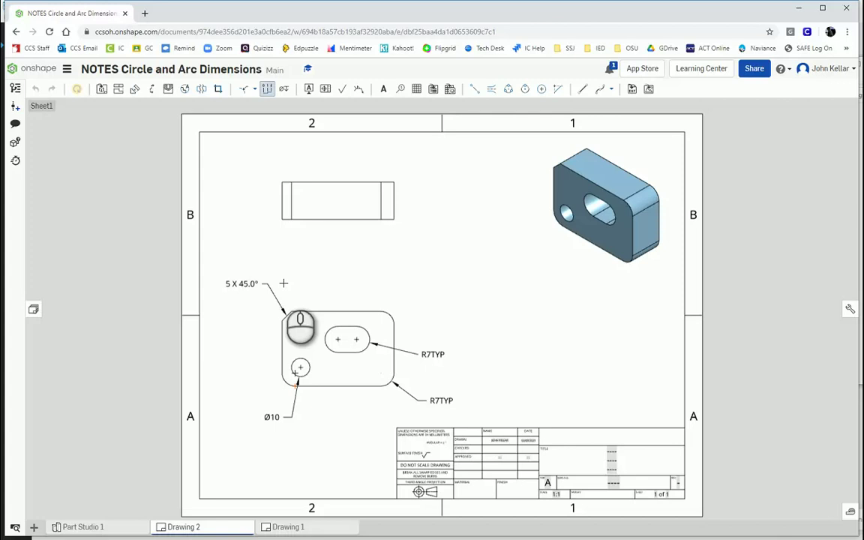
left_click(282, 320)
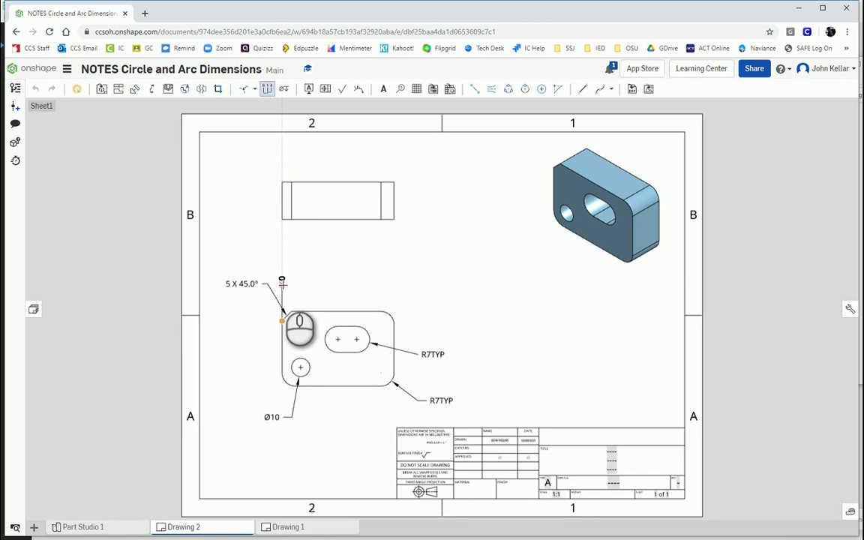
left_click(283, 284)
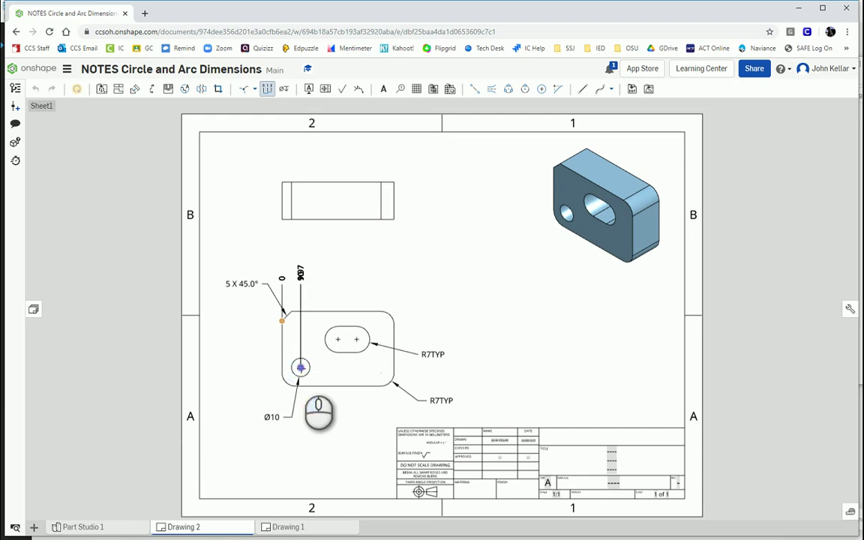
left_click(338, 340)
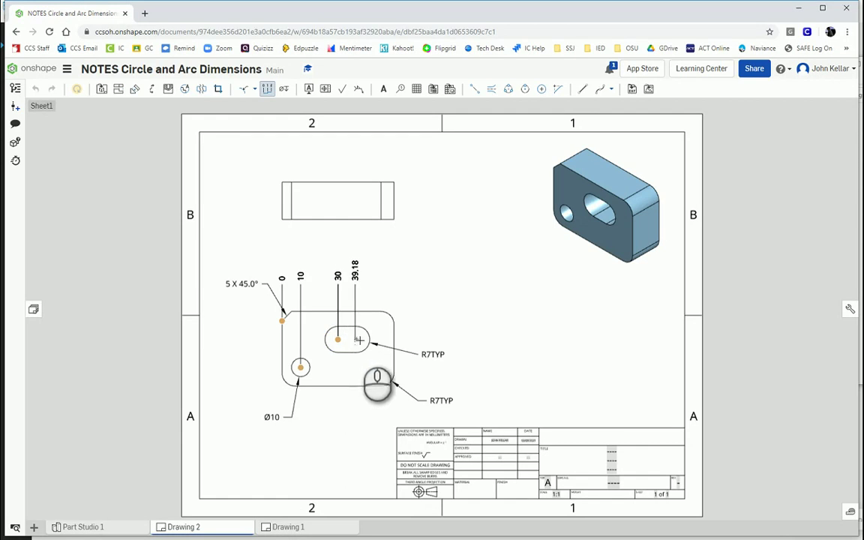
scroll(357, 343, "up", 3)
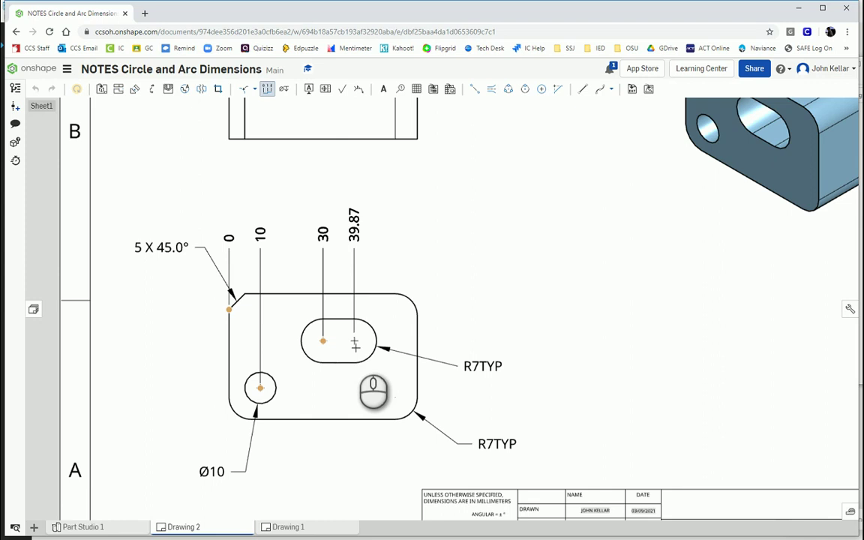
scroll(355, 340, "up", 4)
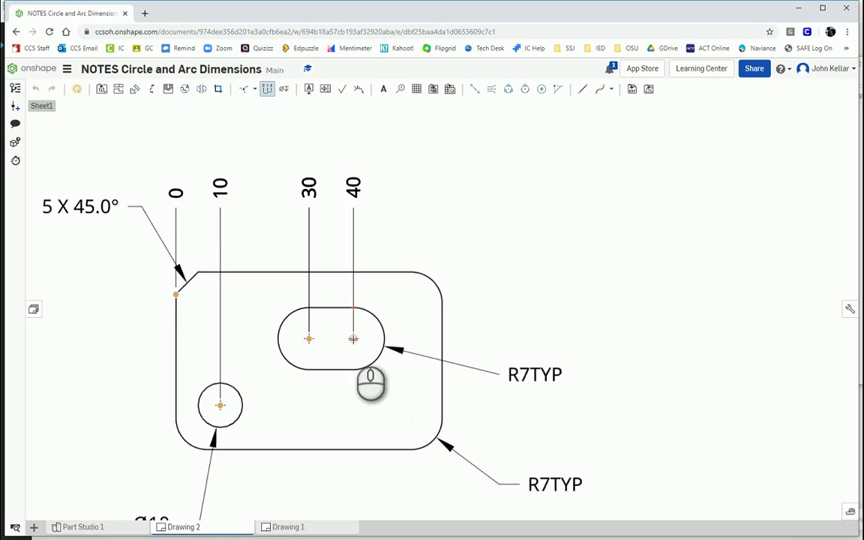
left_click(354, 338)
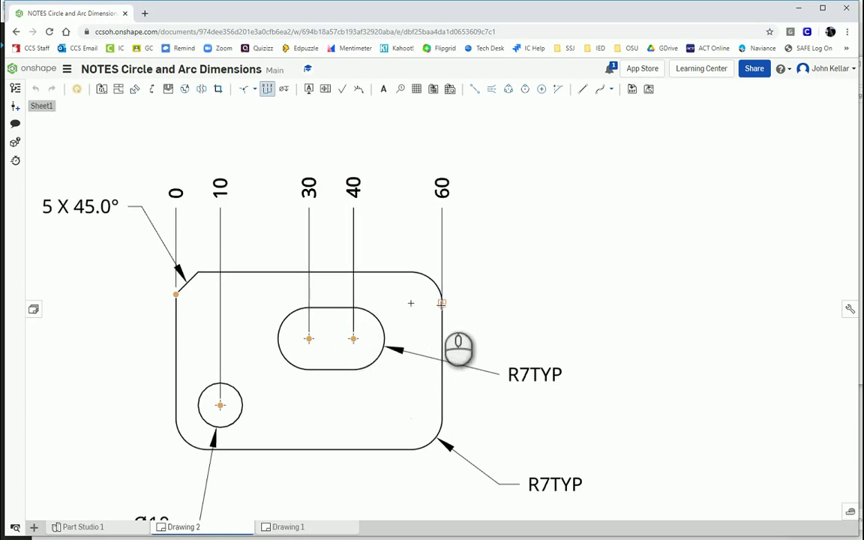
left_click(442, 303)
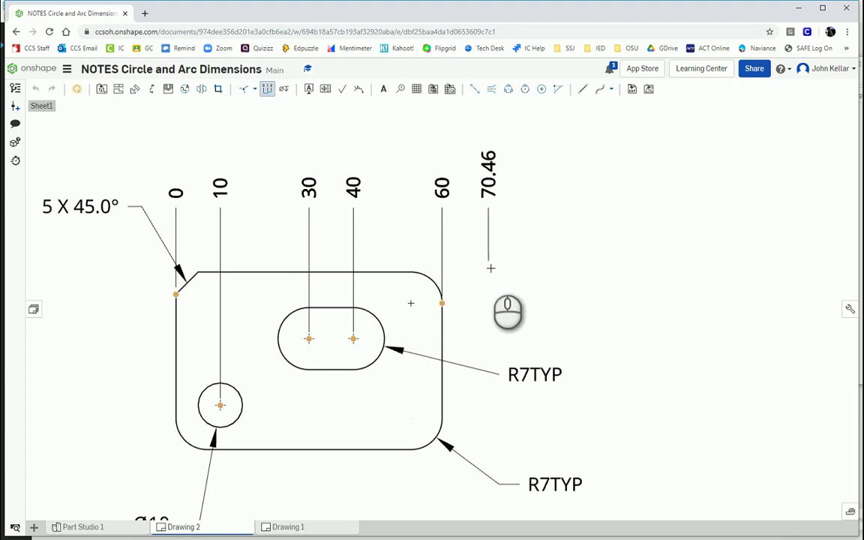
key("Escape")
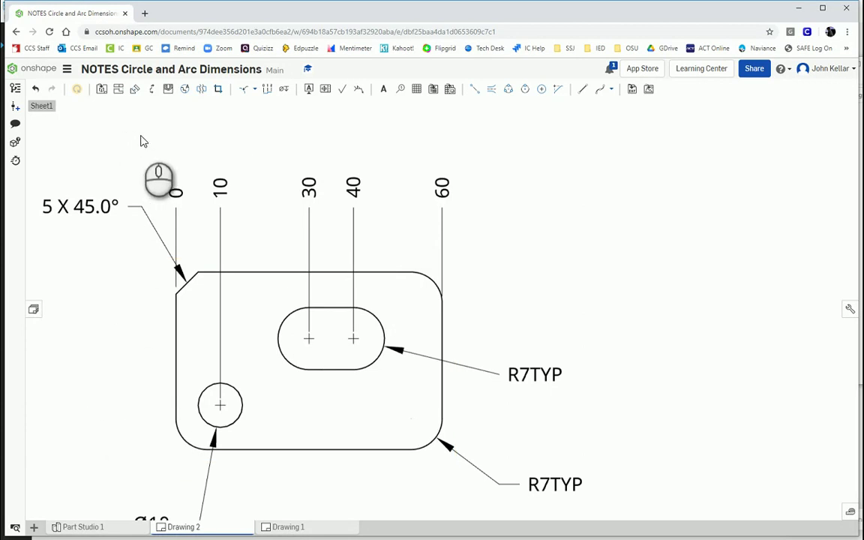
Step: Add height ordinates 0, 15 and 30 from the chamfer corner along the front view's left side
left_click(268, 89)
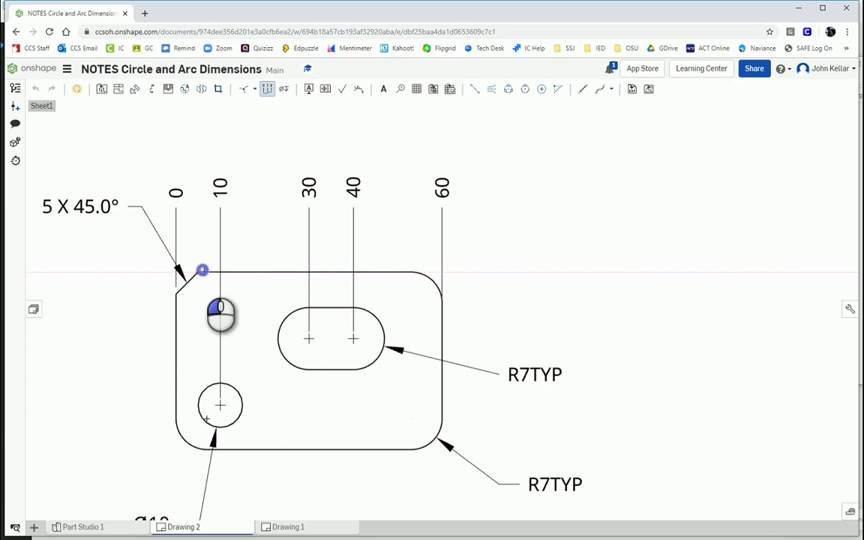
left_click(202, 270)
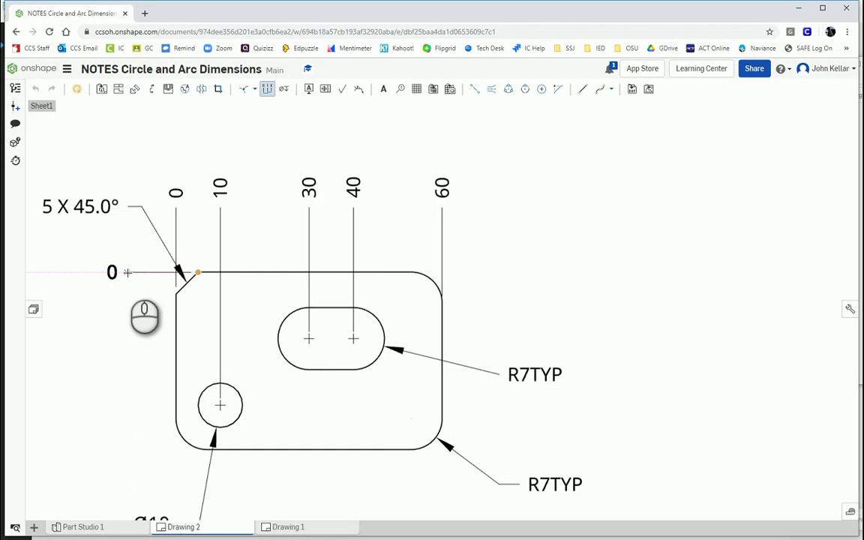
left_click(127, 272)
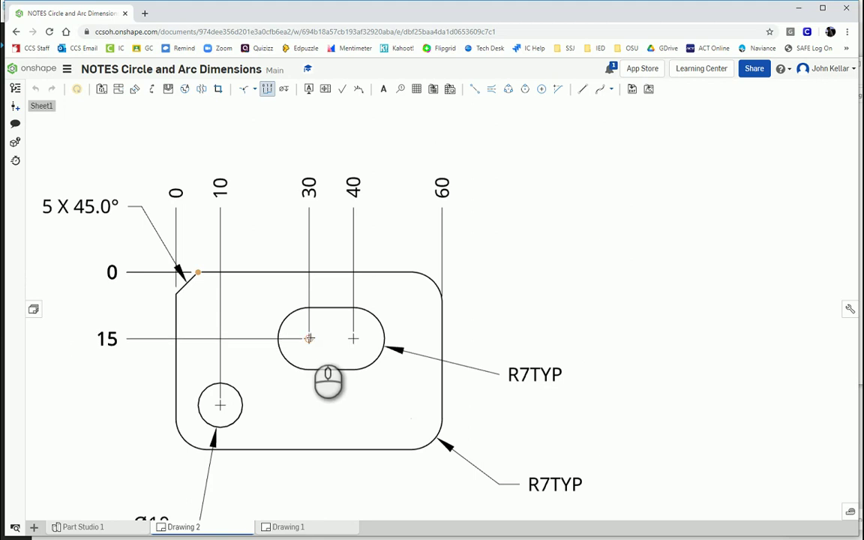
left_click(309, 338)
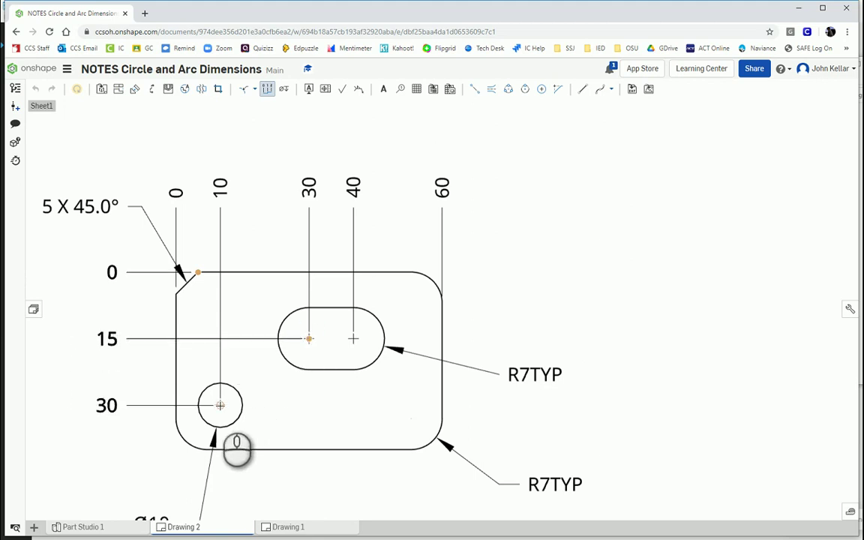
left_click(218, 405)
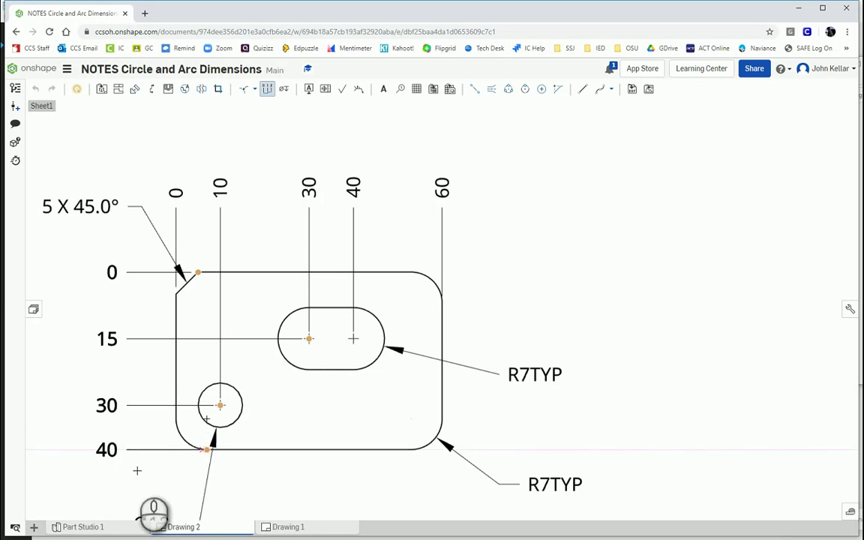
key("Escape")
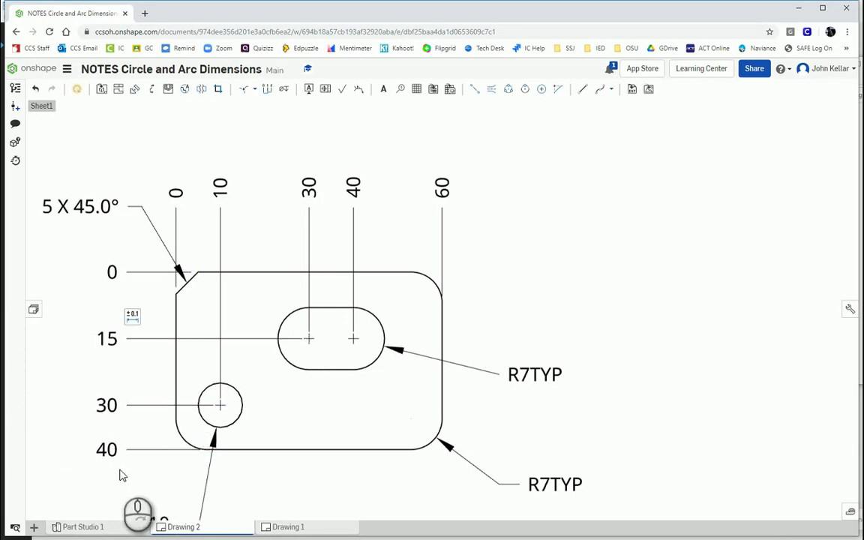
Step: Select and then clear the width and height ordinate chains to check them
left_click(176, 194)
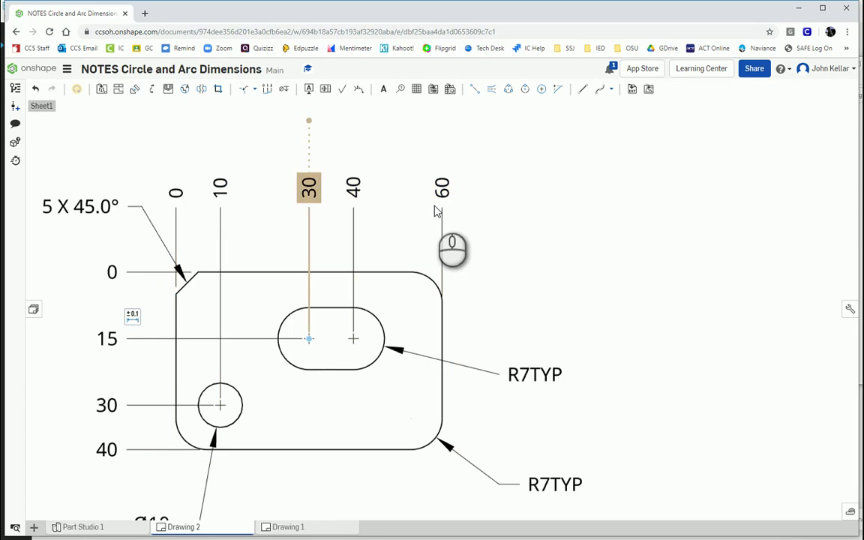
key("Escape")
left_click(105, 450)
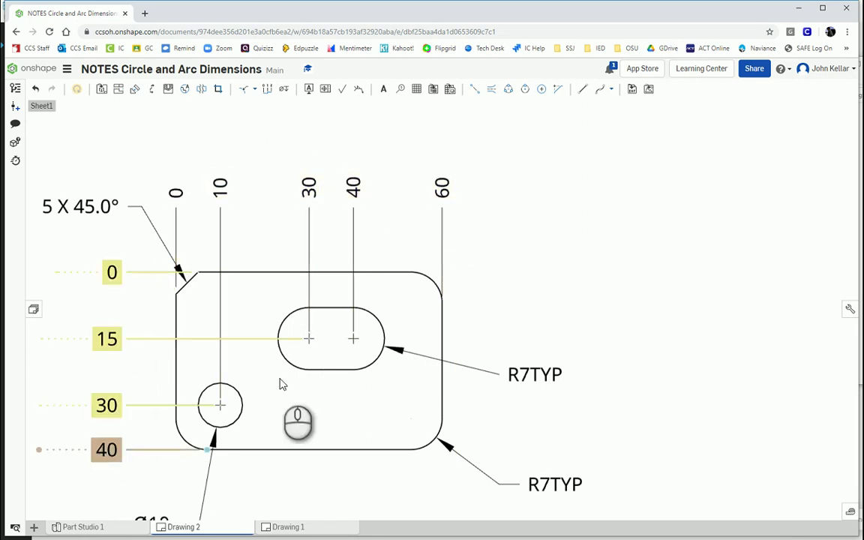
key("Escape")
left_click(313, 344)
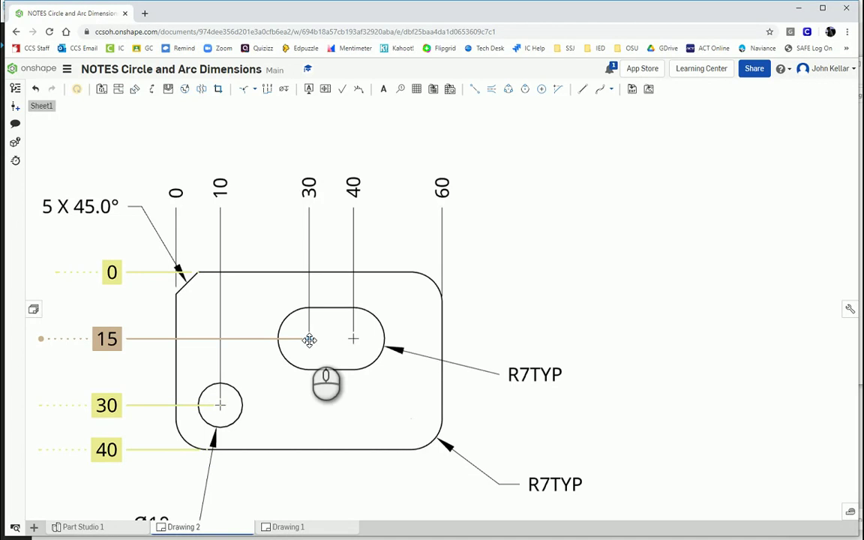
left_click(308, 289)
key("Escape")
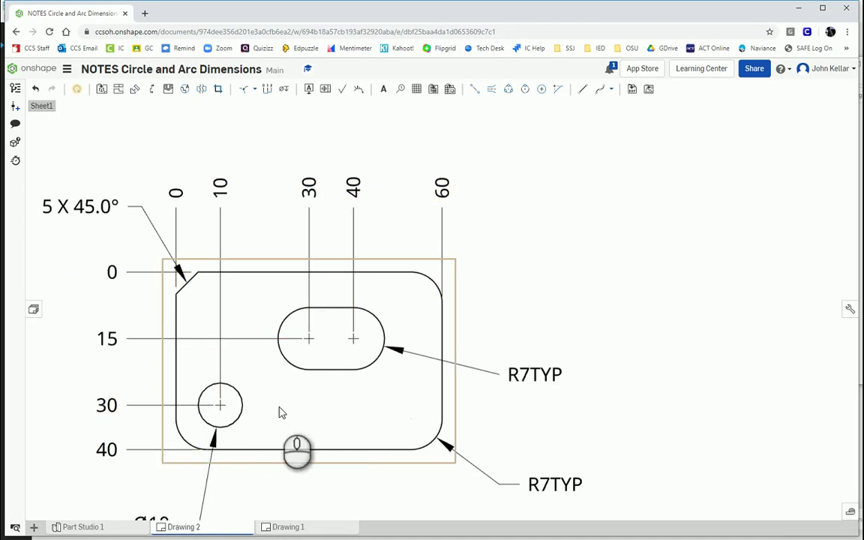
left_click(220, 406)
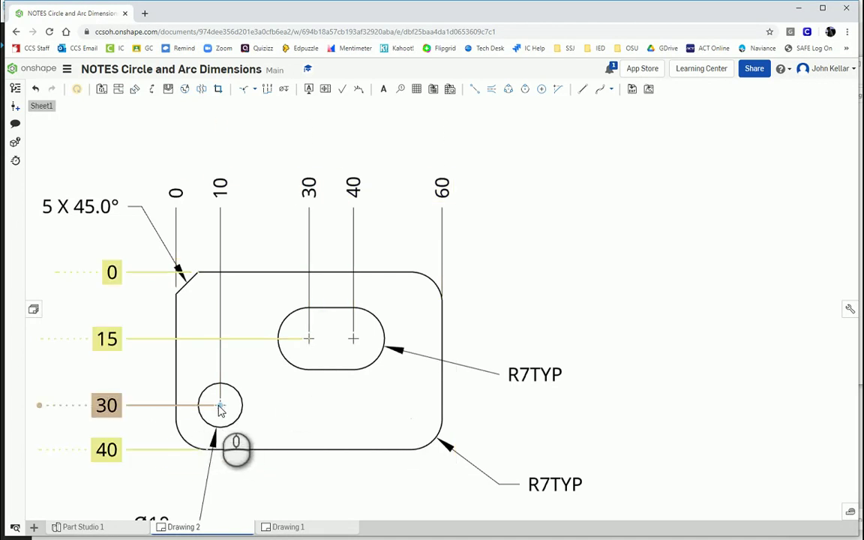
key("Escape")
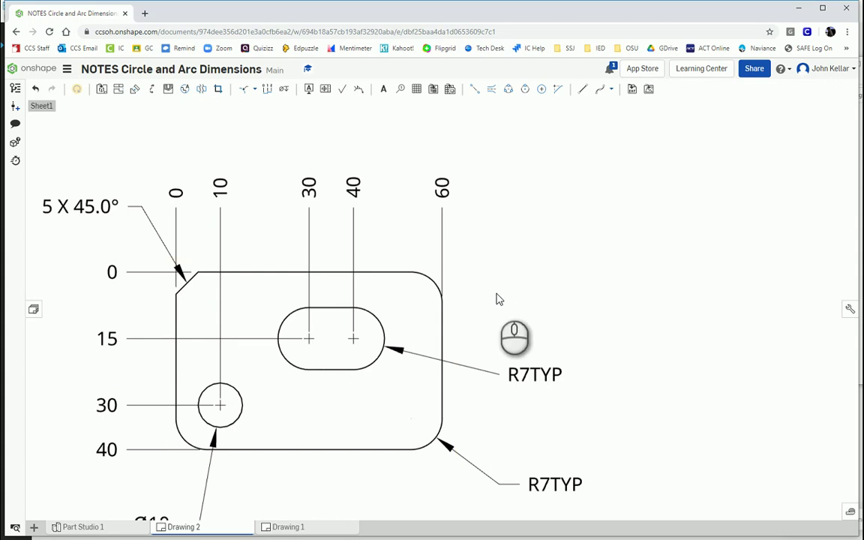
scroll(497, 300, "down", 5)
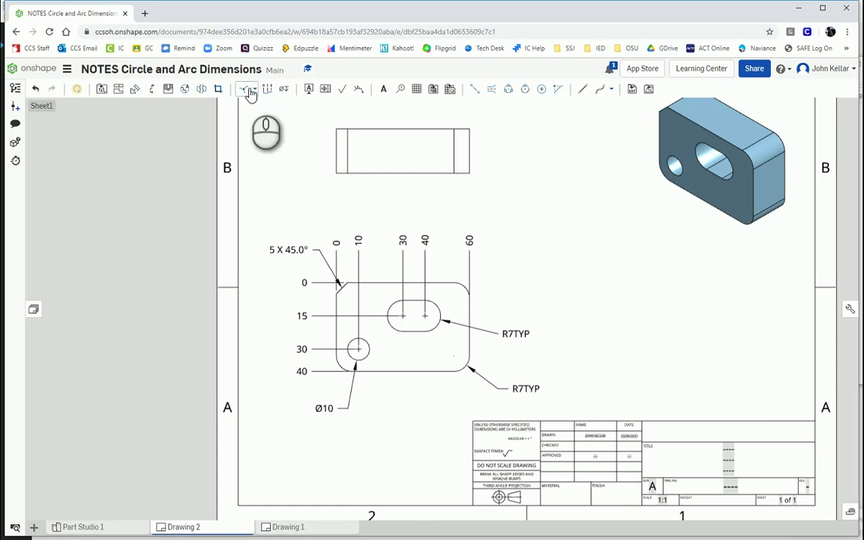
left_click(244, 92)
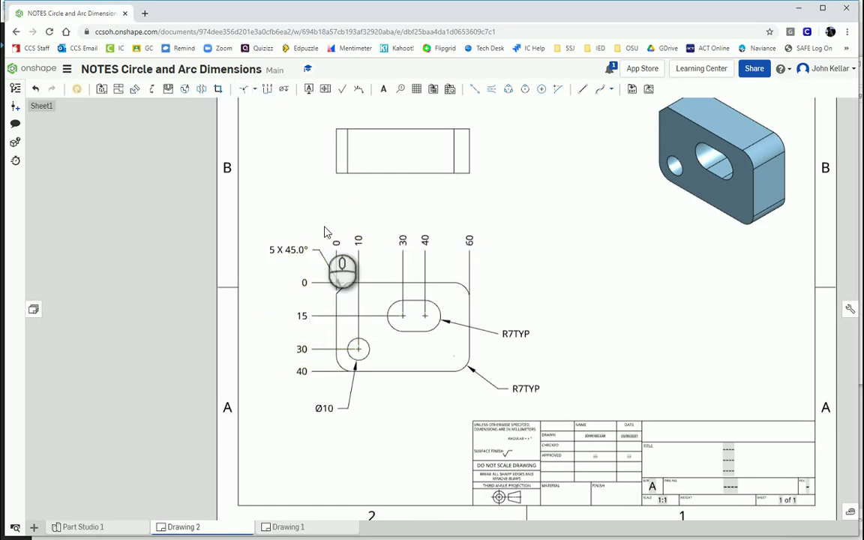
left_click(255, 89)
left_click(265, 107)
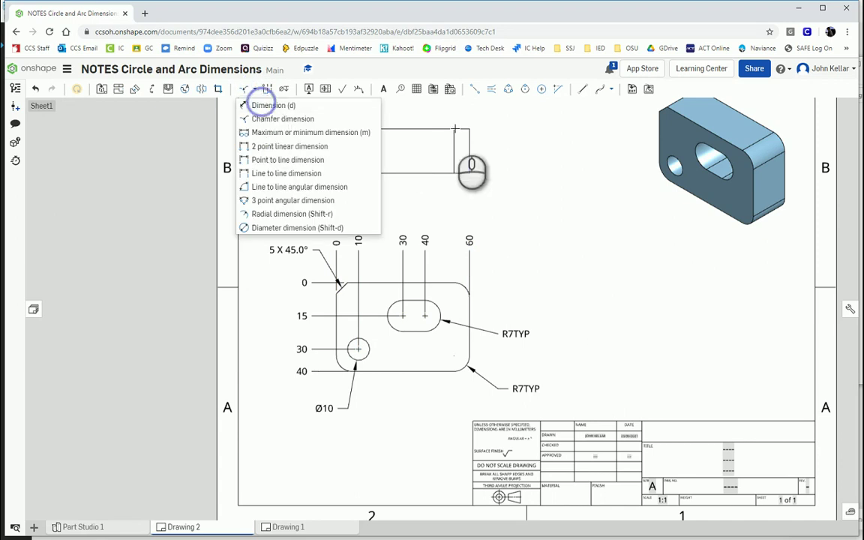
left_click(470, 128)
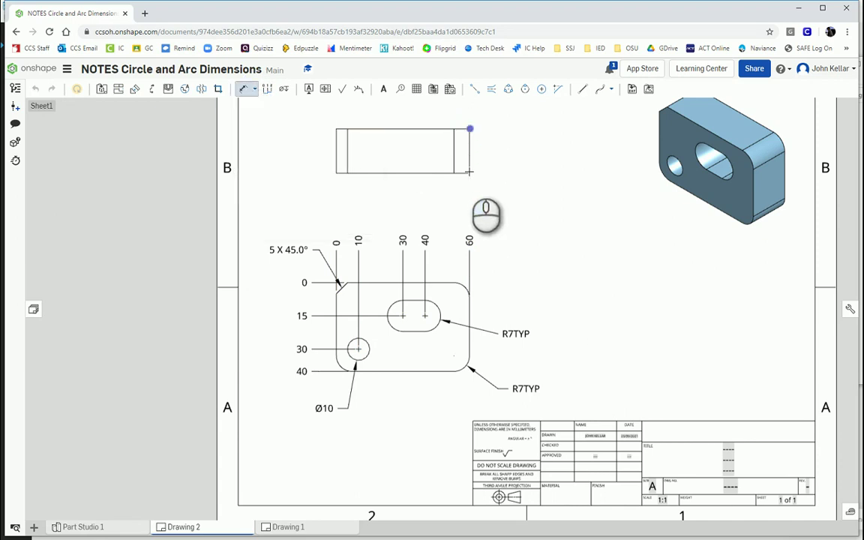
left_click(469, 173)
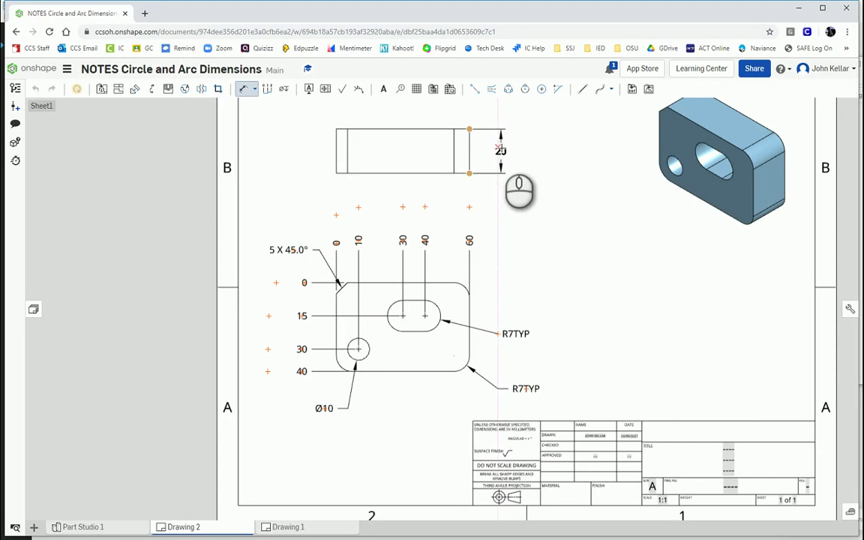
key("Escape")
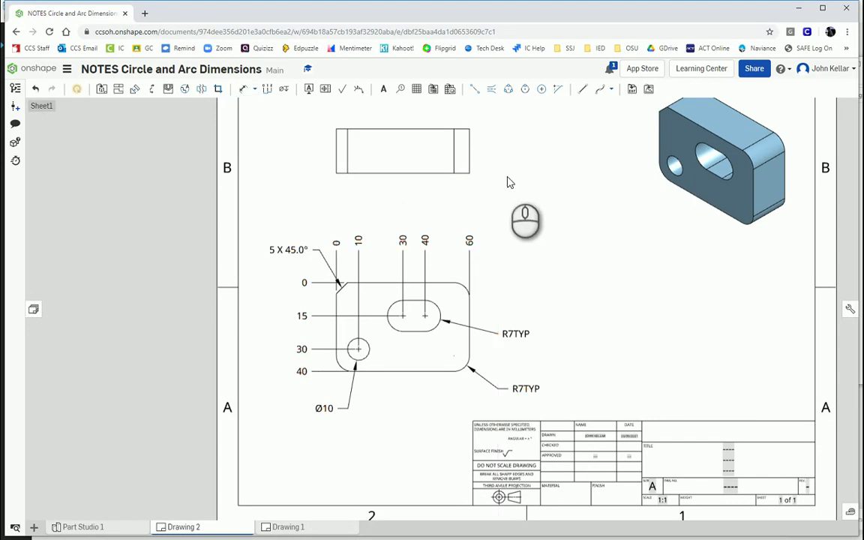
Step: Place ordinate depth values 0 and 20 at the top view's bottom-right and top-right corners
left_click(269, 91)
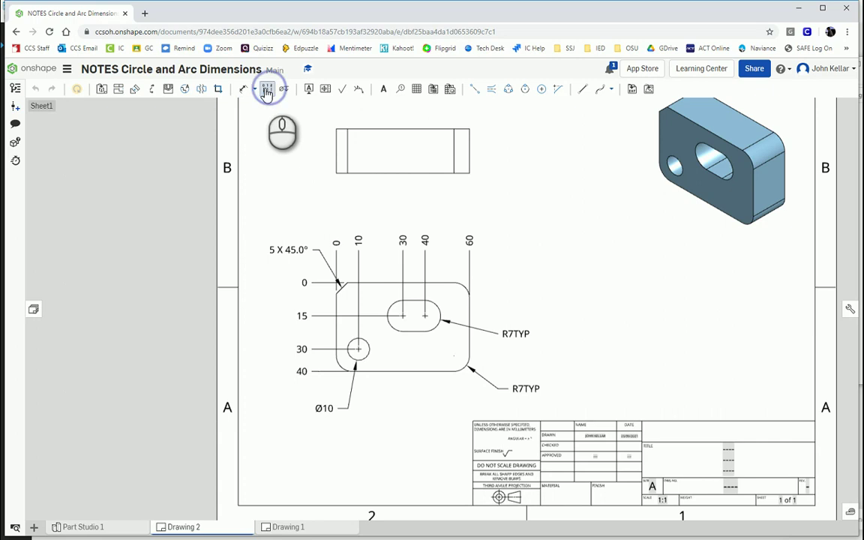
left_click(469, 172)
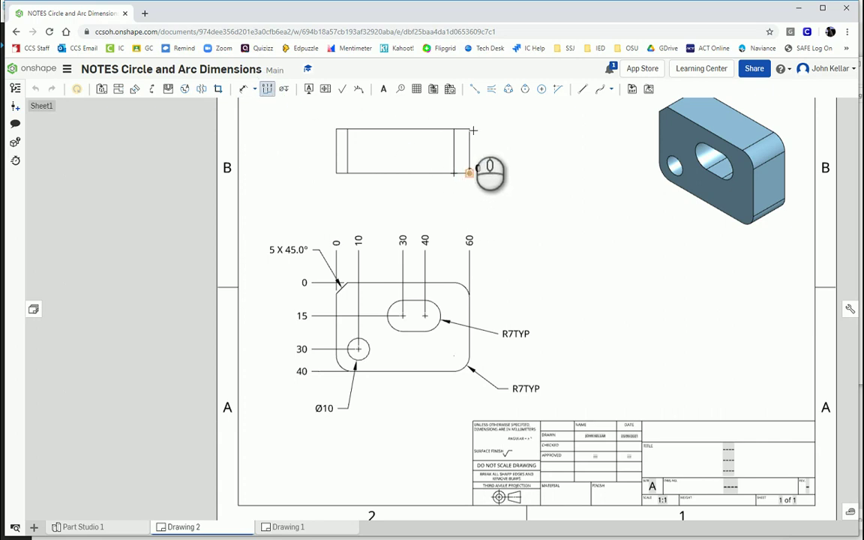
left_click(492, 173)
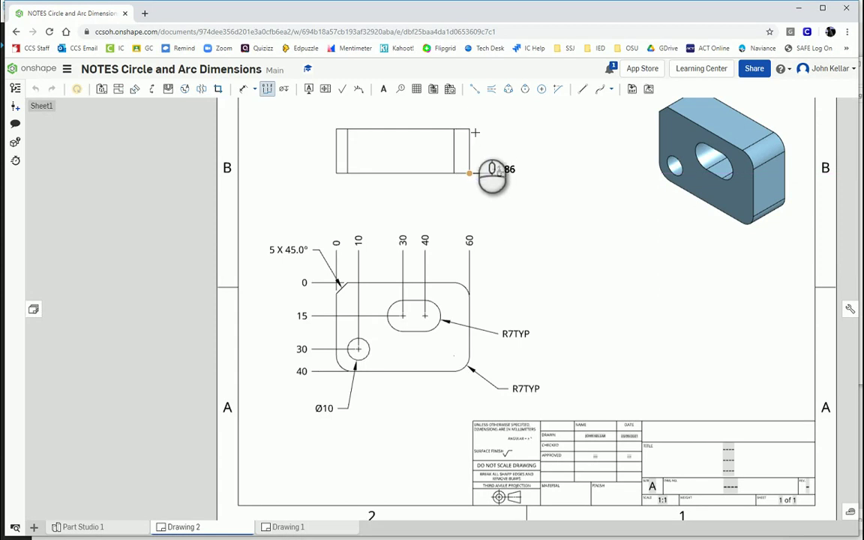
left_click(470, 129)
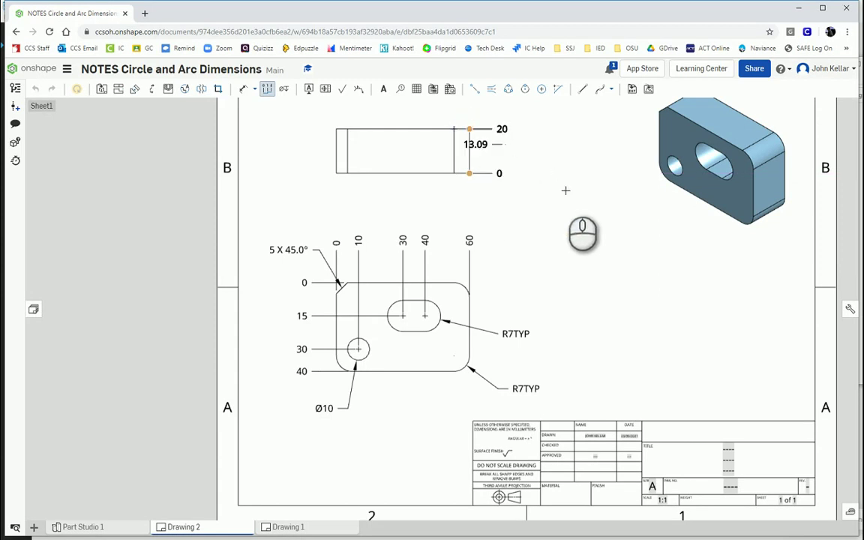
key("Escape")
left_click(507, 176)
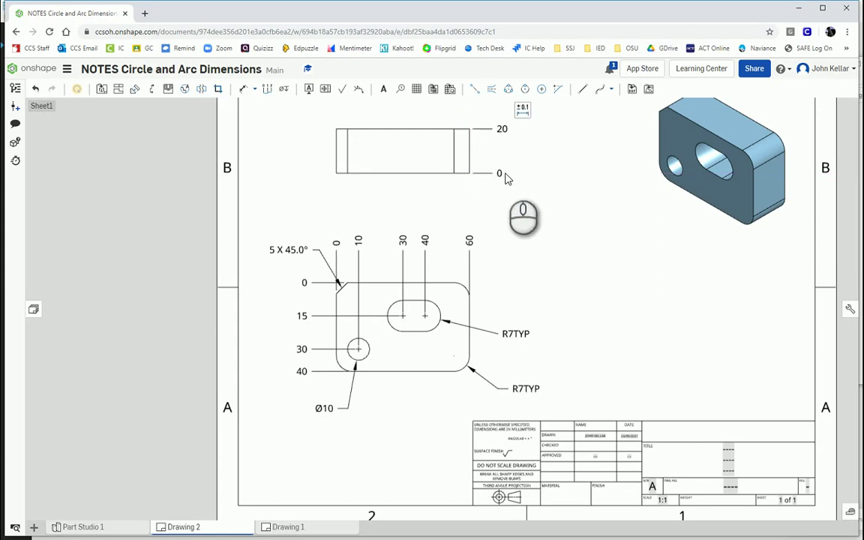
left_click(530, 150)
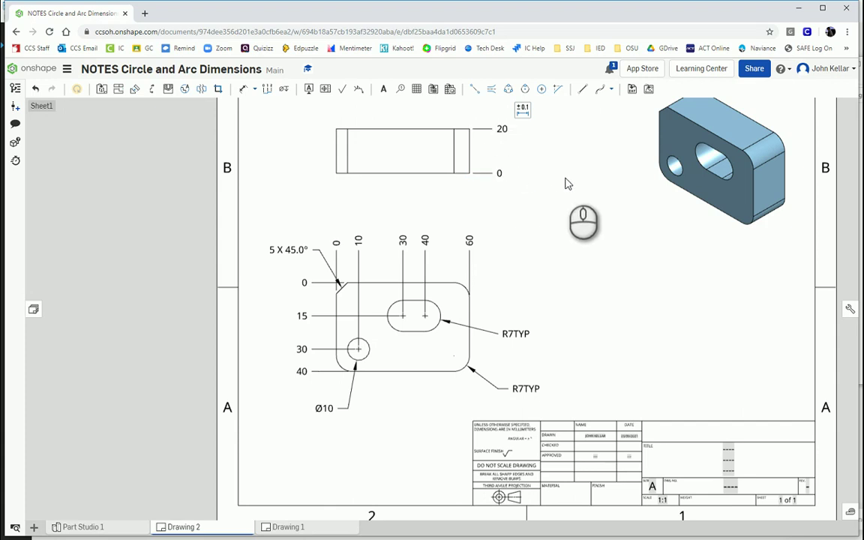
Step: Turn on hidden lines for the top view and add an edge-to-edge centerline through the hole
right_click(395, 169)
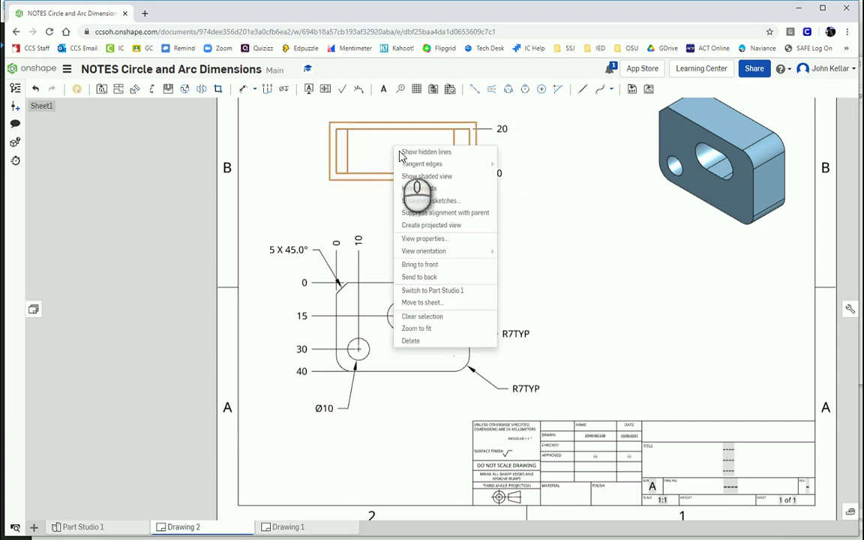
left_click(422, 152)
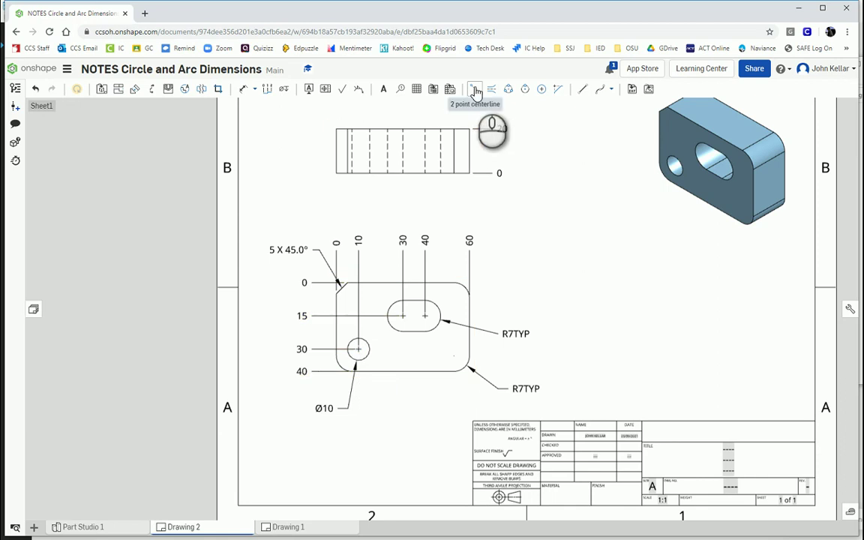
left_click(475, 90)
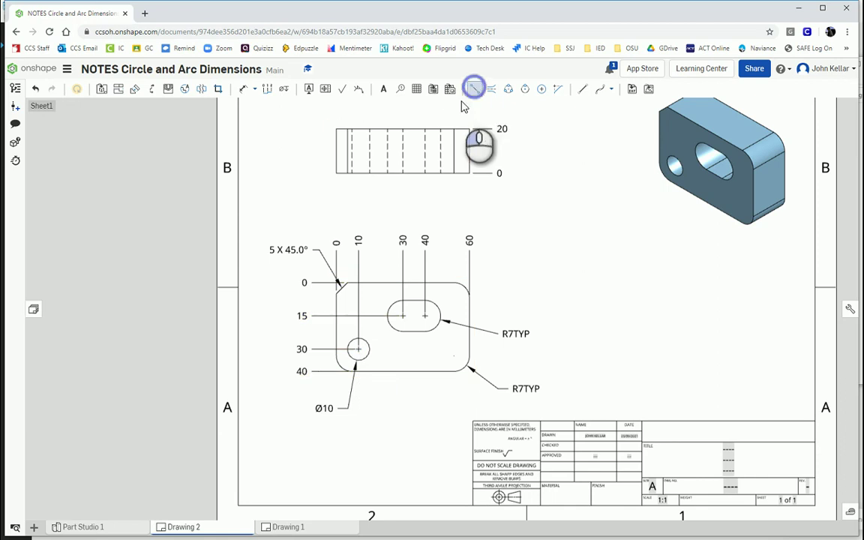
left_click(352, 152)
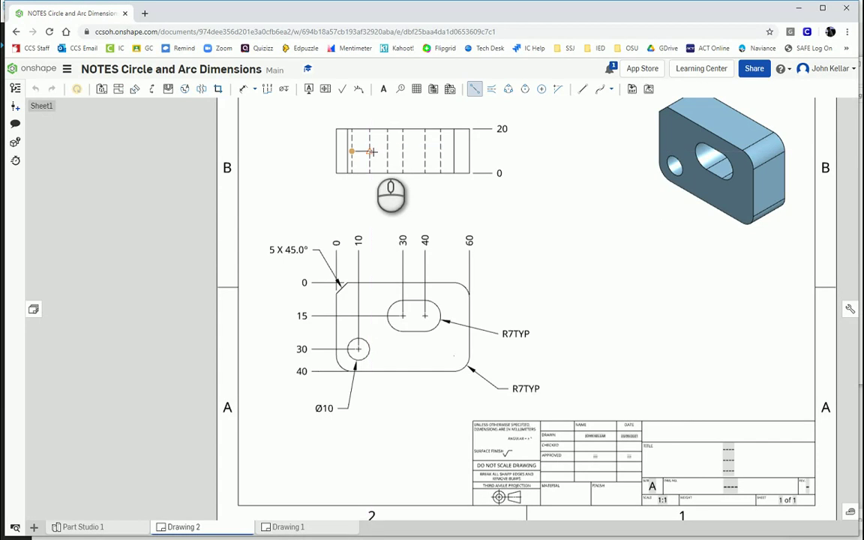
left_click(370, 151)
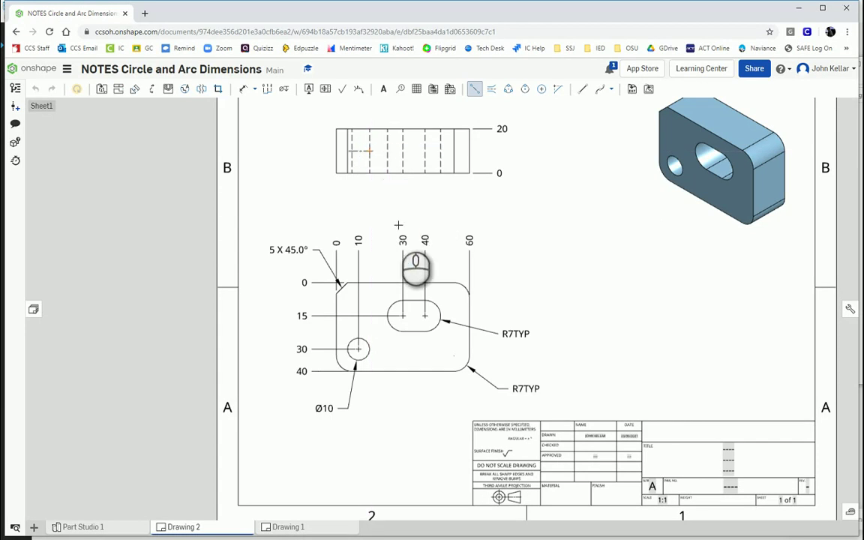
key("ctrl+z")
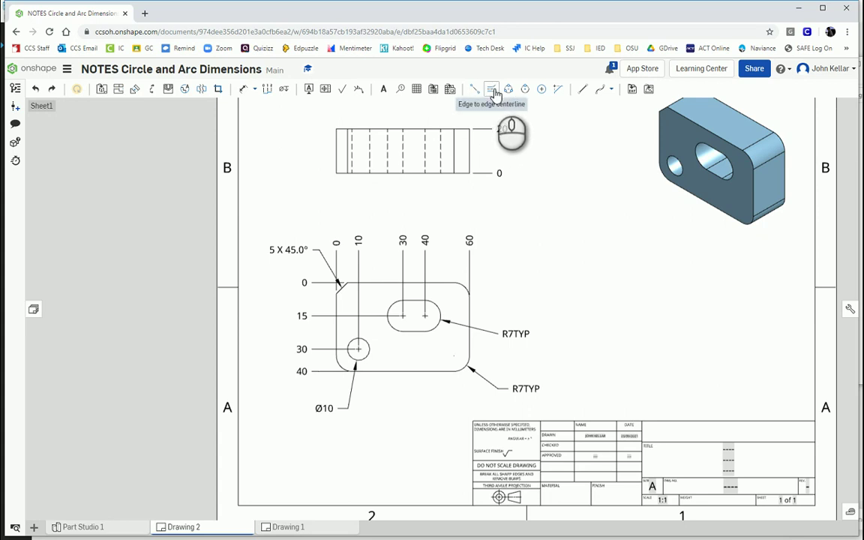
left_click(493, 89)
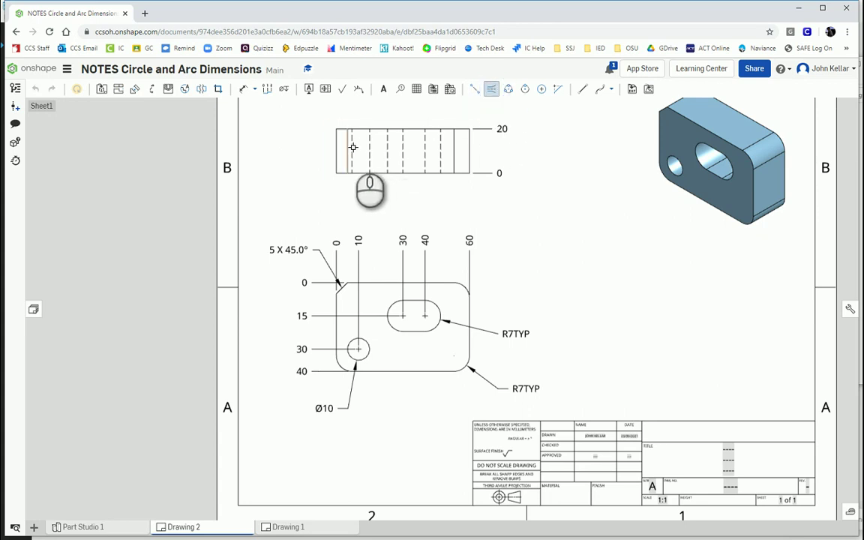
left_click(352, 159)
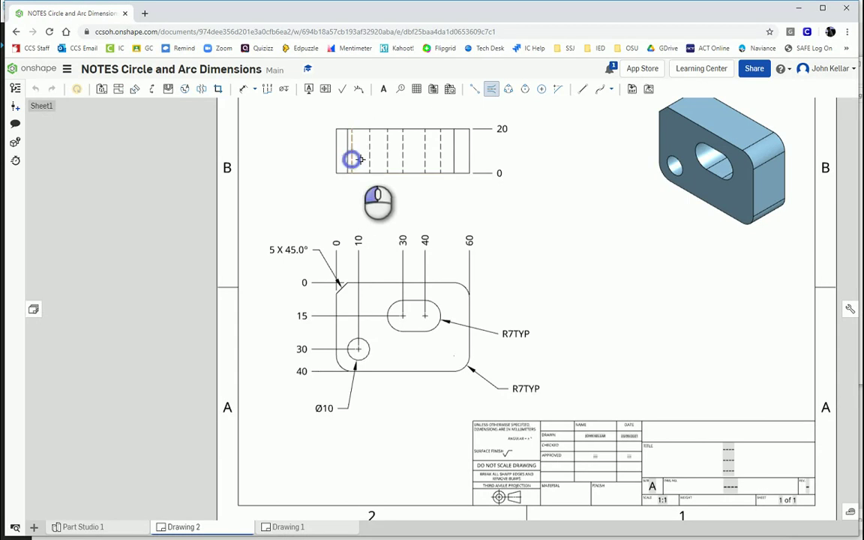
left_click(370, 155)
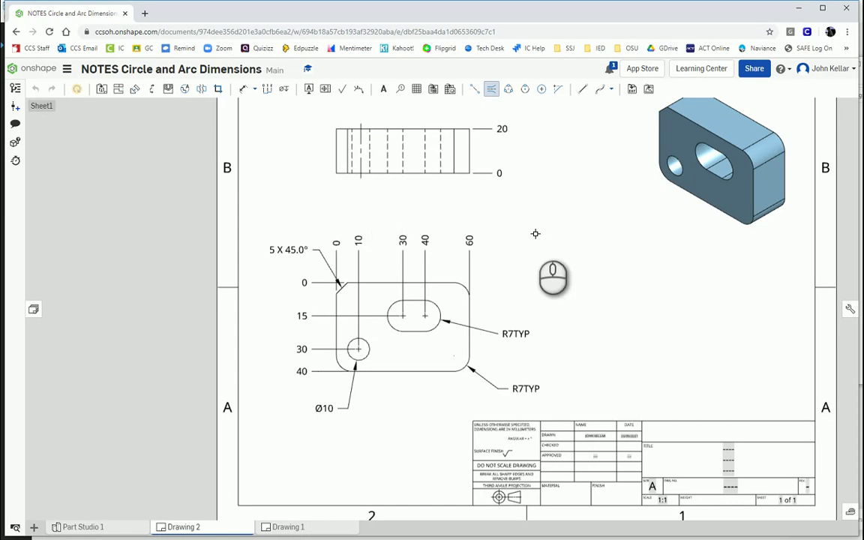
Step: Add the suffix THRU to the hole's Ø10 diameter dimension so it reads Ø10THRU
left_click(325, 409)
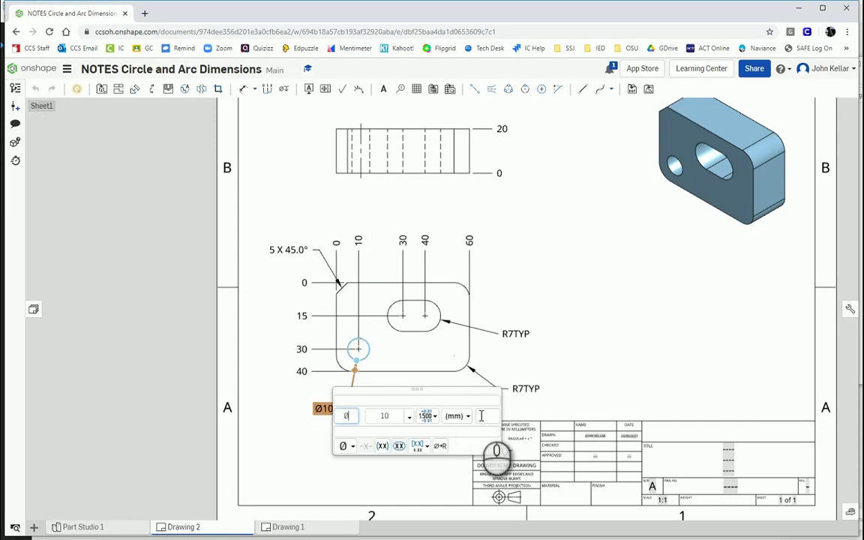
left_click(483, 417)
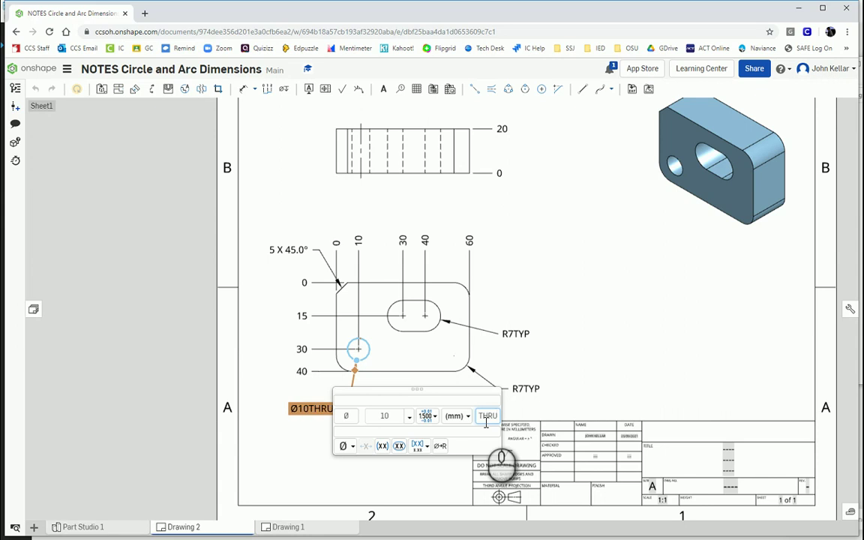
left_click(554, 376)
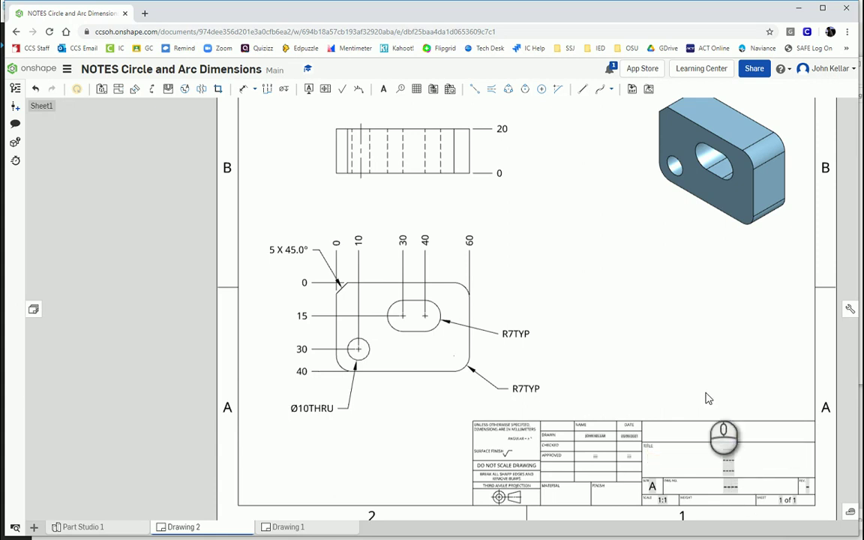
Step: Zoom out and show the Sheets panel listing Sheet1's Front, Top and Isometric views
scroll(600, 285, "up", 1)
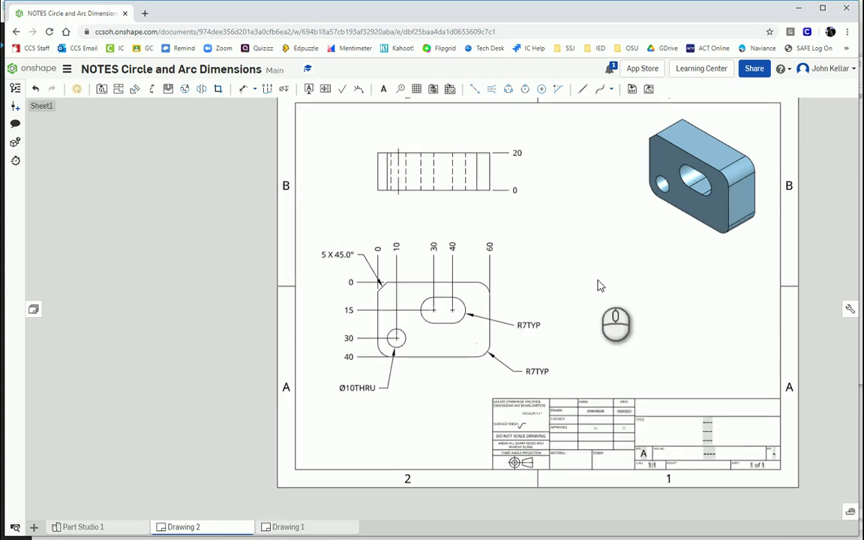
scroll(601, 286, "up", 1)
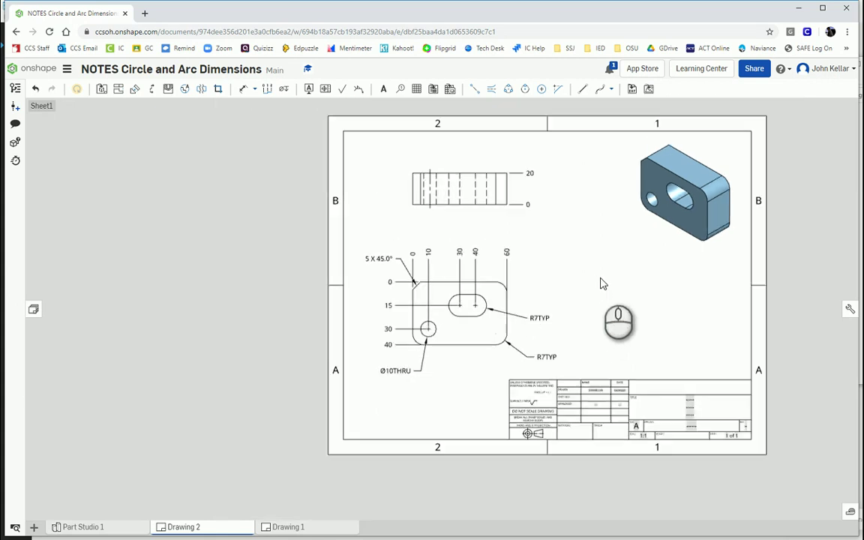
left_click(33, 310)
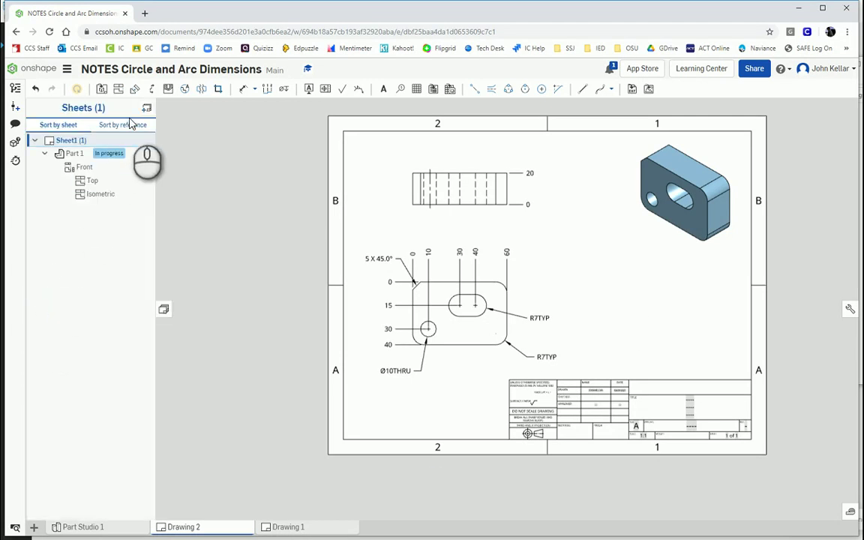